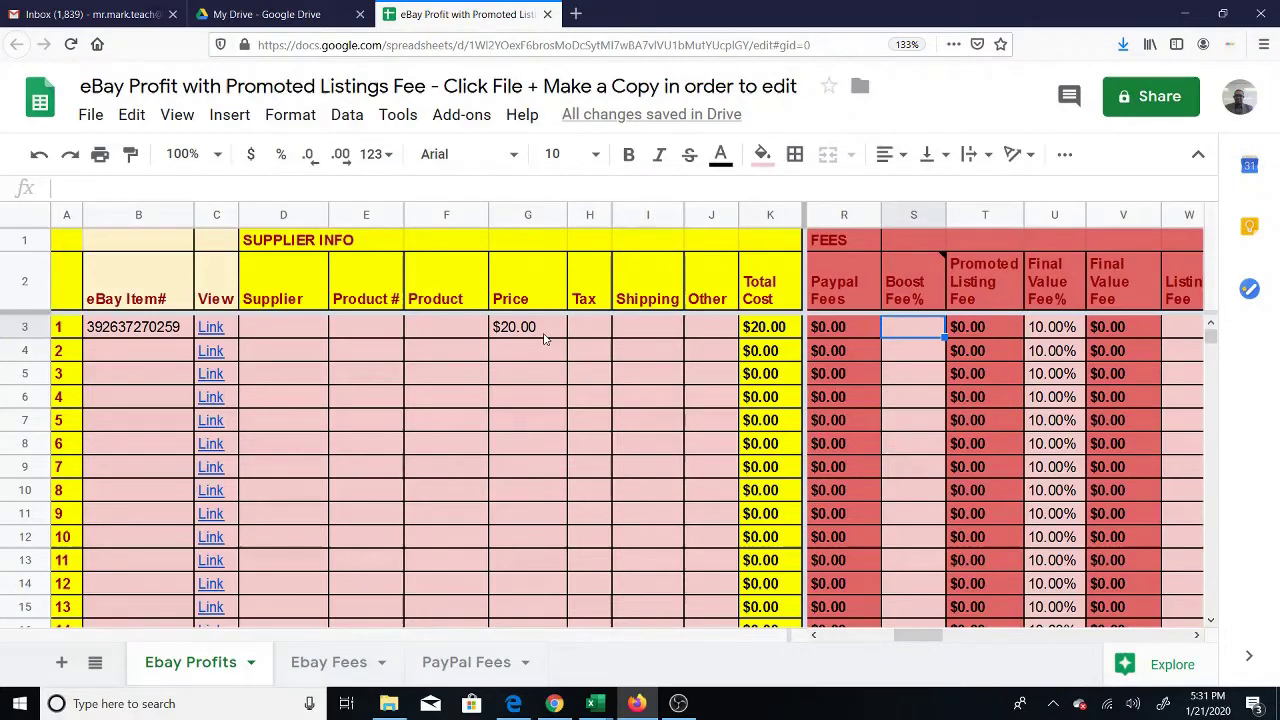
- Review row 3's Price, Break Even, Total Cost, My Payment and fee formulas
{"action": "key", "text": "Left"}
{"action": "key", "text": "Left"}
{"action": "key", "text": "Left"}
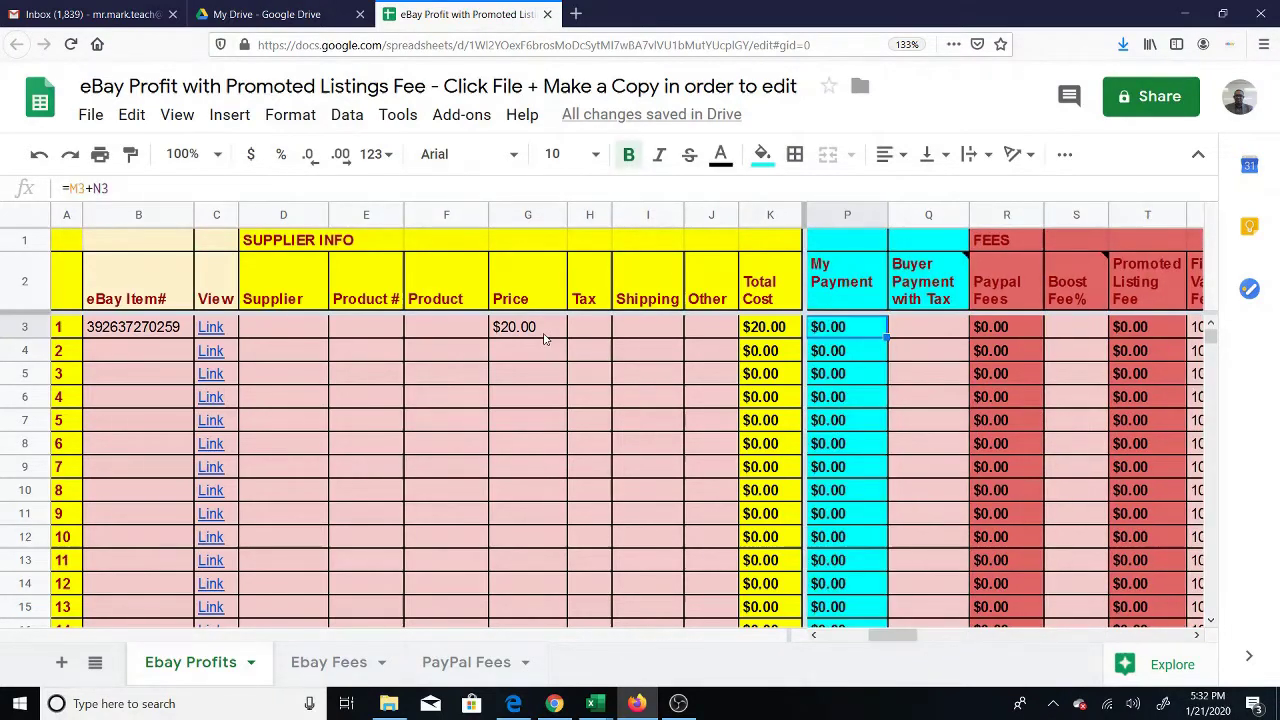
{"action": "key", "text": "Right"}
{"action": "key", "text": "Right"}
{"action": "key", "text": "Right"}
{"action": "key", "text": "Right"}
{"action": "key", "text": "Right"}
{"action": "key", "text": "Right"}
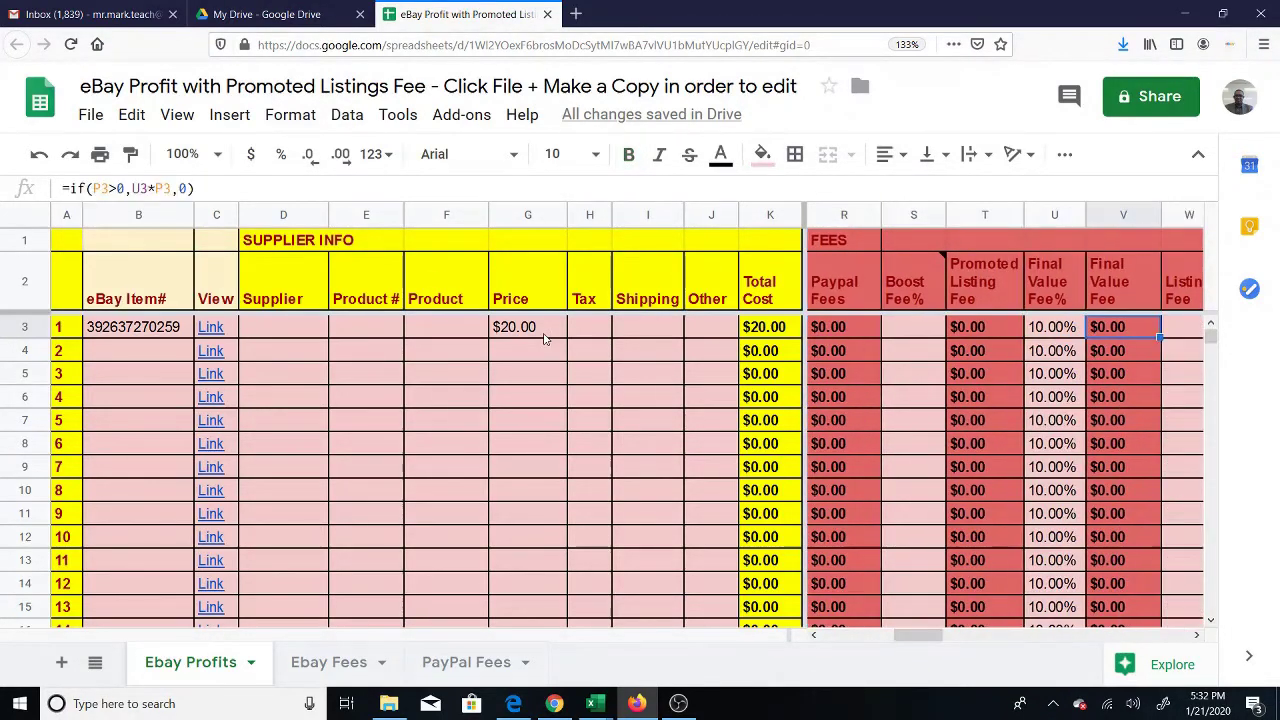
{"action": "key", "text": "Left"}
{"action": "key", "text": "Left"}
{"action": "key", "text": "Left"}
{"action": "key", "text": "Left"}
{"action": "key", "text": "Right"}
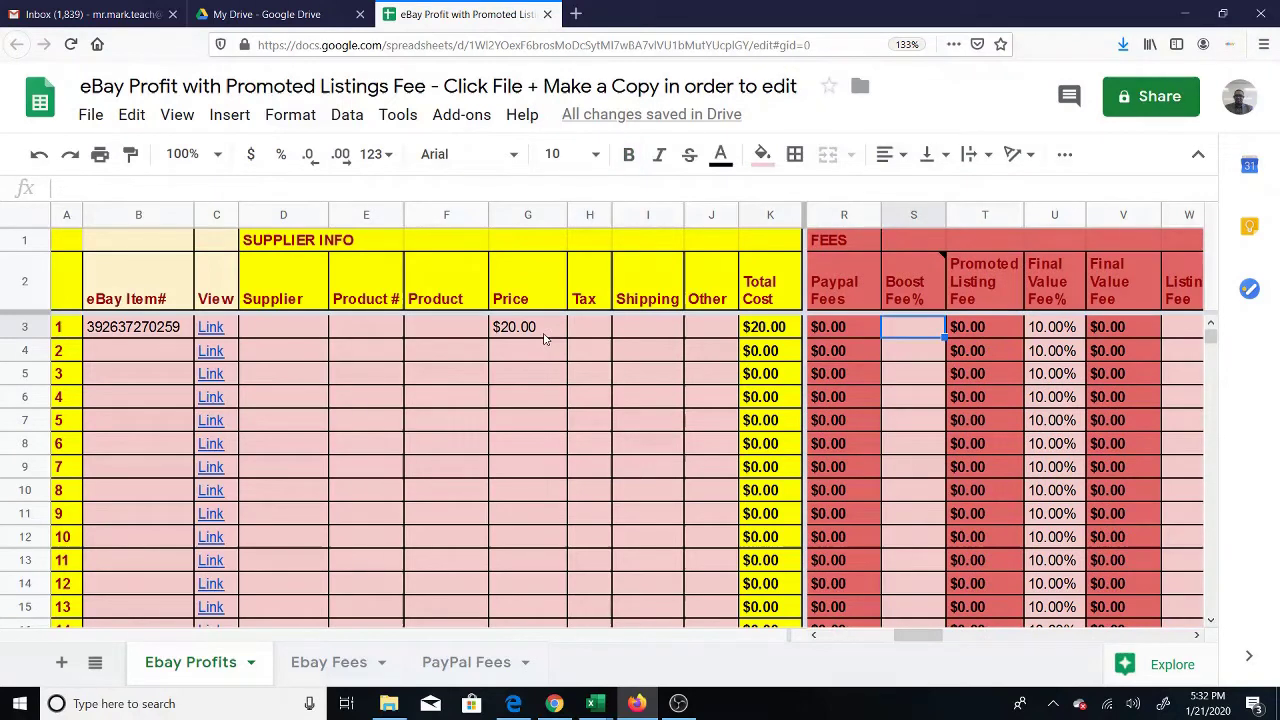
{"action": "key", "text": "Right"}
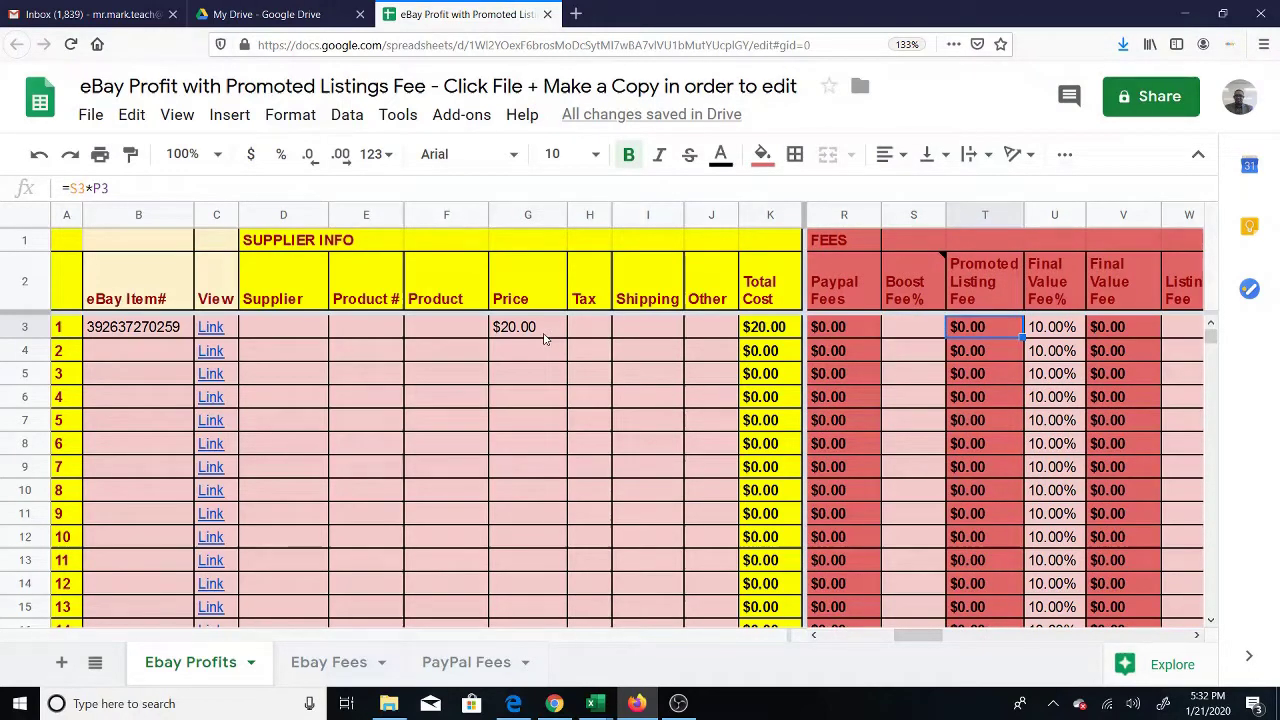
{"action": "key", "text": "Left"}
{"action": "key", "text": "Left"}
{"action": "key", "text": "Left"}
{"action": "key", "text": "Left"}
{"action": "key", "text": "Left"}
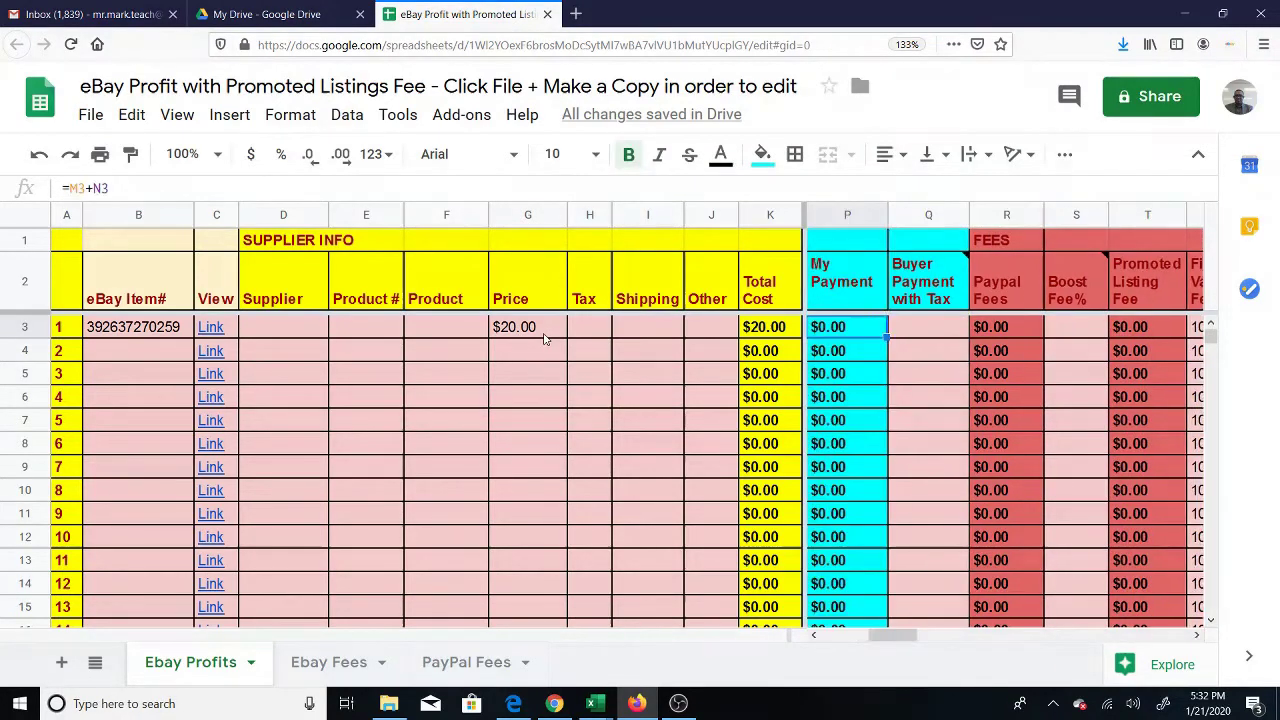
{"action": "key", "text": "Left"}
{"action": "key", "text": "Left"}
{"action": "key", "text": "Left"}
{"action": "key", "text": "Left"}
{"action": "key", "text": "Left"}
{"action": "key", "text": "Left"}
{"action": "key", "text": "Left"}
{"action": "key", "text": "Left"}
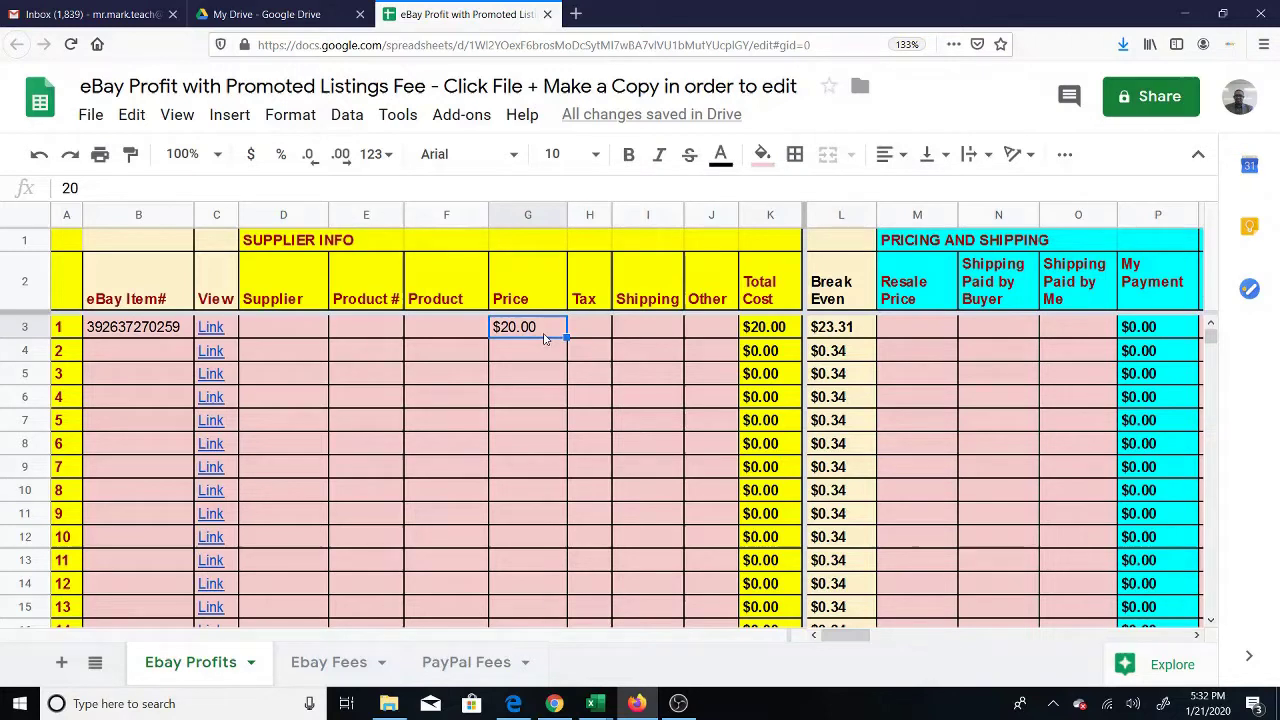
{"action": "key", "text": "Right"}
{"action": "key", "text": "Right"}
{"action": "key", "text": "Right"}
{"action": "key", "text": "Right"}
{"action": "key", "text": "Right"}
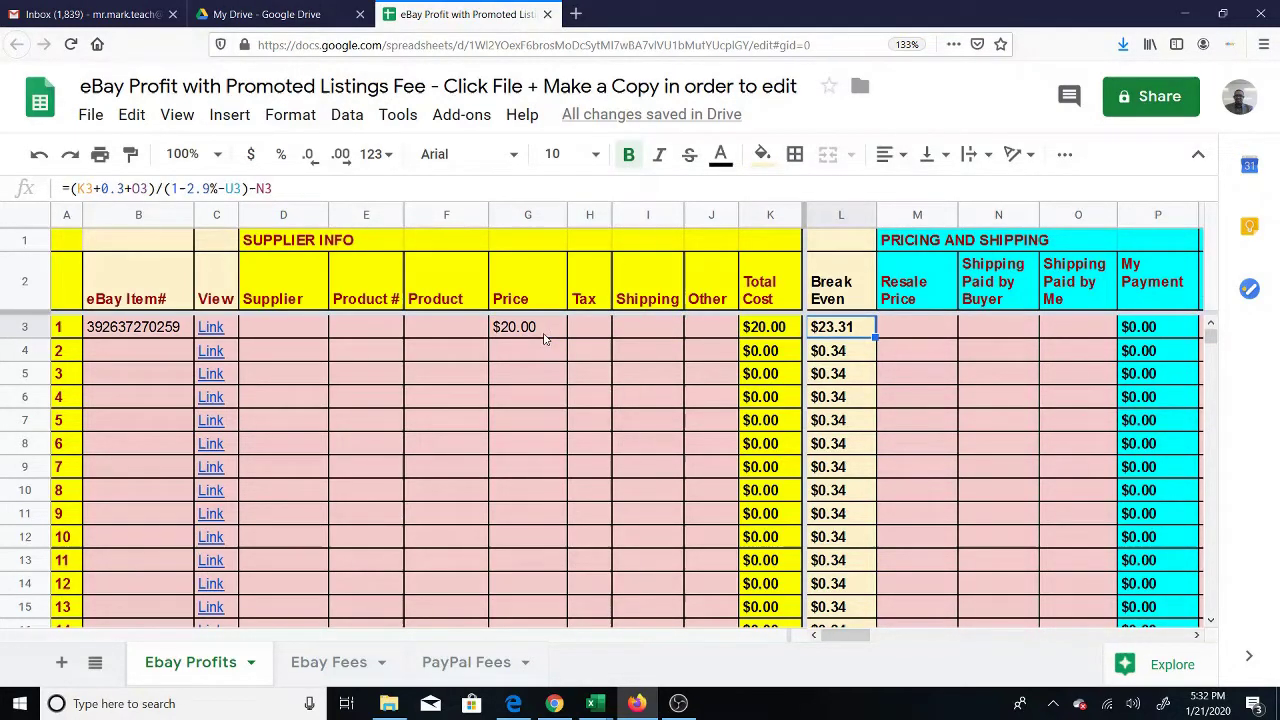
{"action": "key", "text": "Right"}
{"action": "key", "text": "Right"}
{"action": "key", "text": "Left"}
{"action": "key", "text": "Left"}
{"action": "key", "text": "Left"}
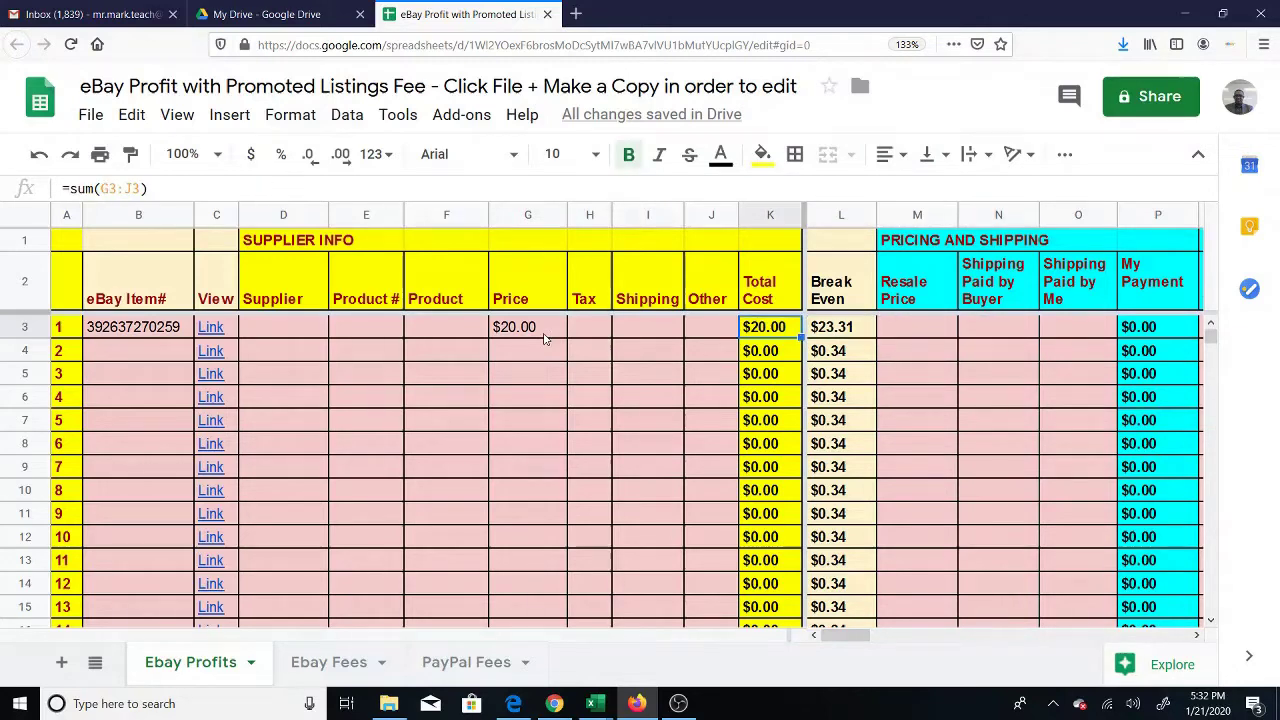
{"action": "key", "text": "Right"}
{"action": "key", "text": "Right"}
{"action": "key", "text": "Right"}
{"action": "key", "text": "Right"}
{"action": "key", "text": "Right"}
{"action": "key", "text": "Right"}
{"action": "key", "text": "Left"}
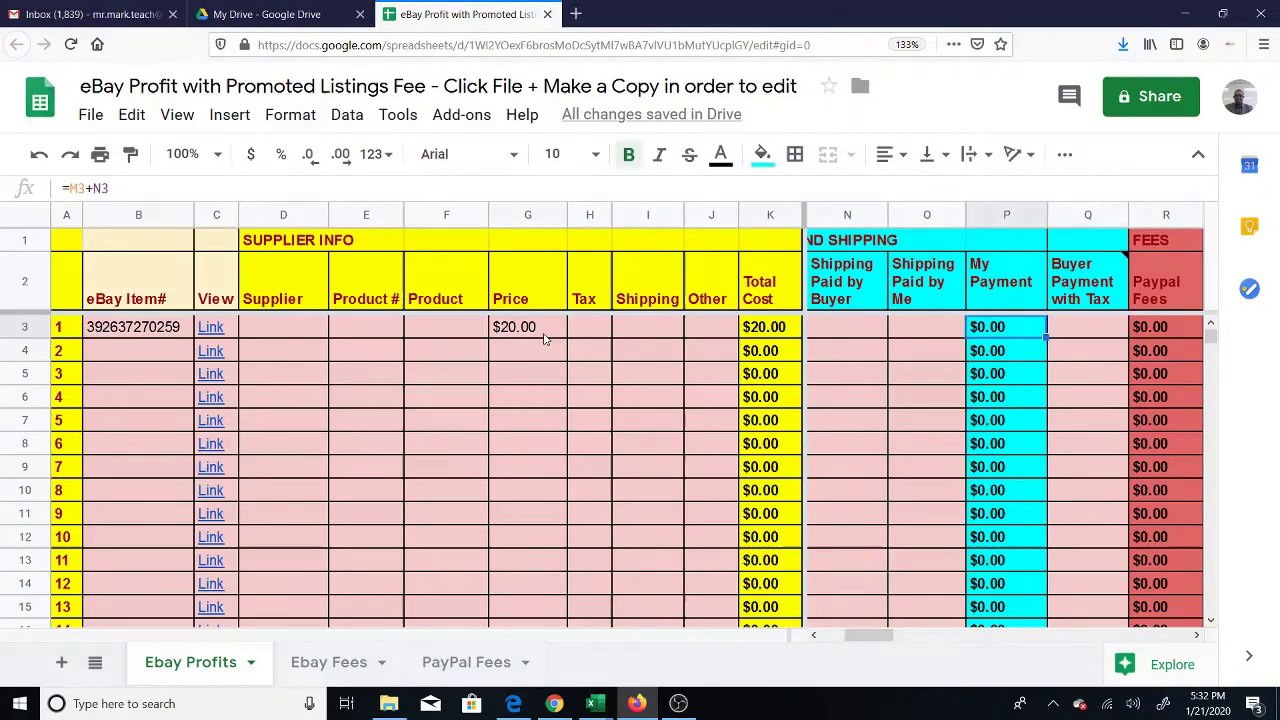
{"action": "key", "text": "Right"}
{"action": "key", "text": "Right"}
{"action": "key", "text": "Left"}
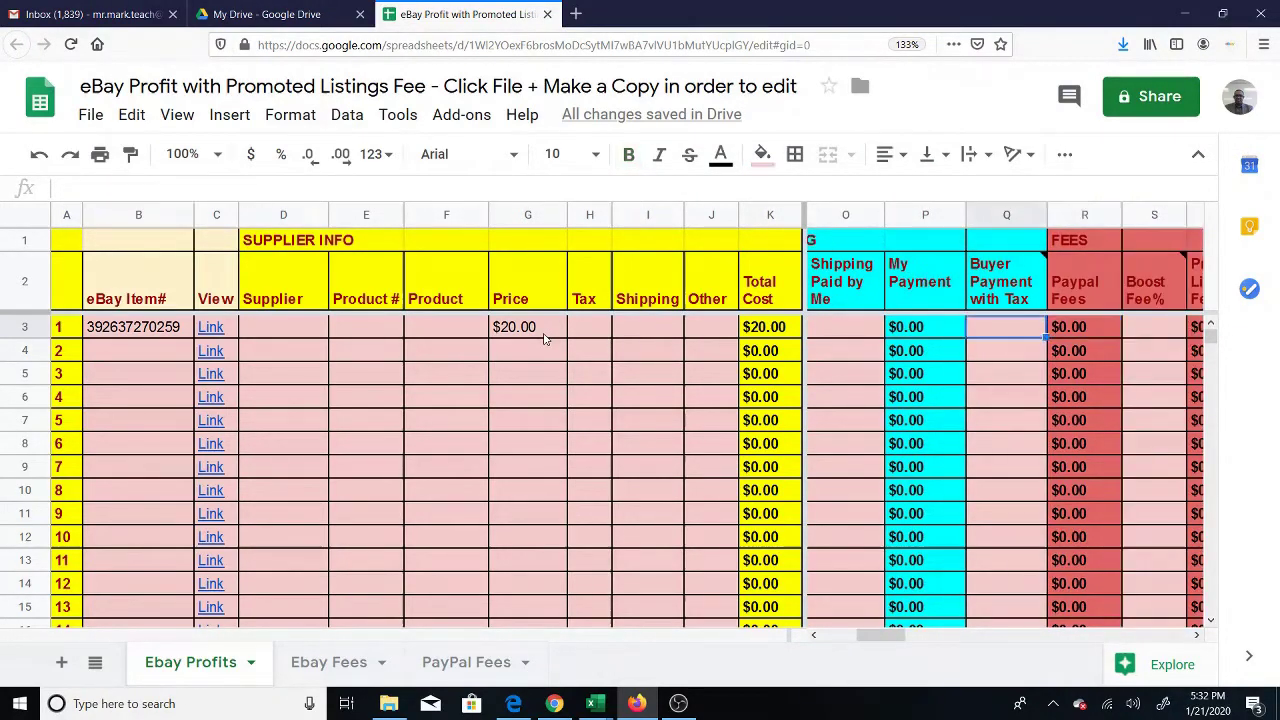
{"action": "key", "text": "Right"}
{"action": "key", "text": "Right"}
- Enter 9.15 in U3, then confirm Break Even in L3 dropped to $23.08
{"action": "key", "text": "Right"}
{"action": "key", "text": "Right"}
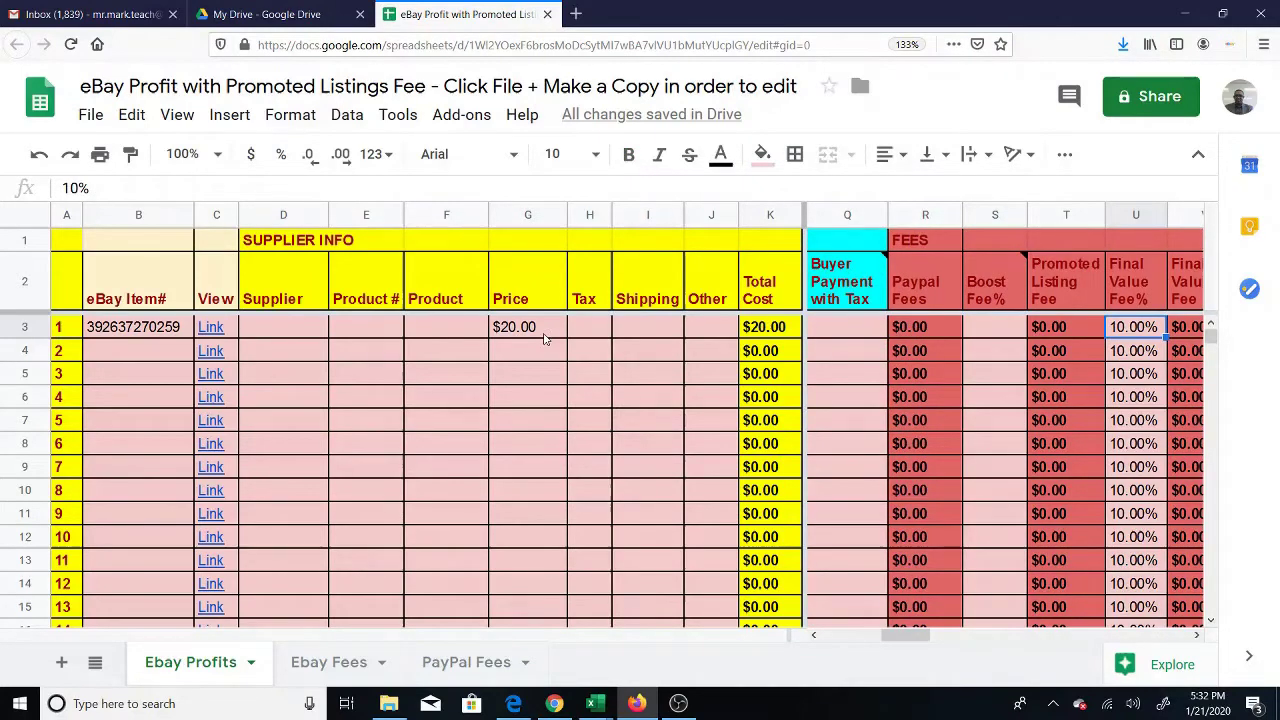
{"action": "key", "text": "Right"}
{"action": "key", "text": "Left"}
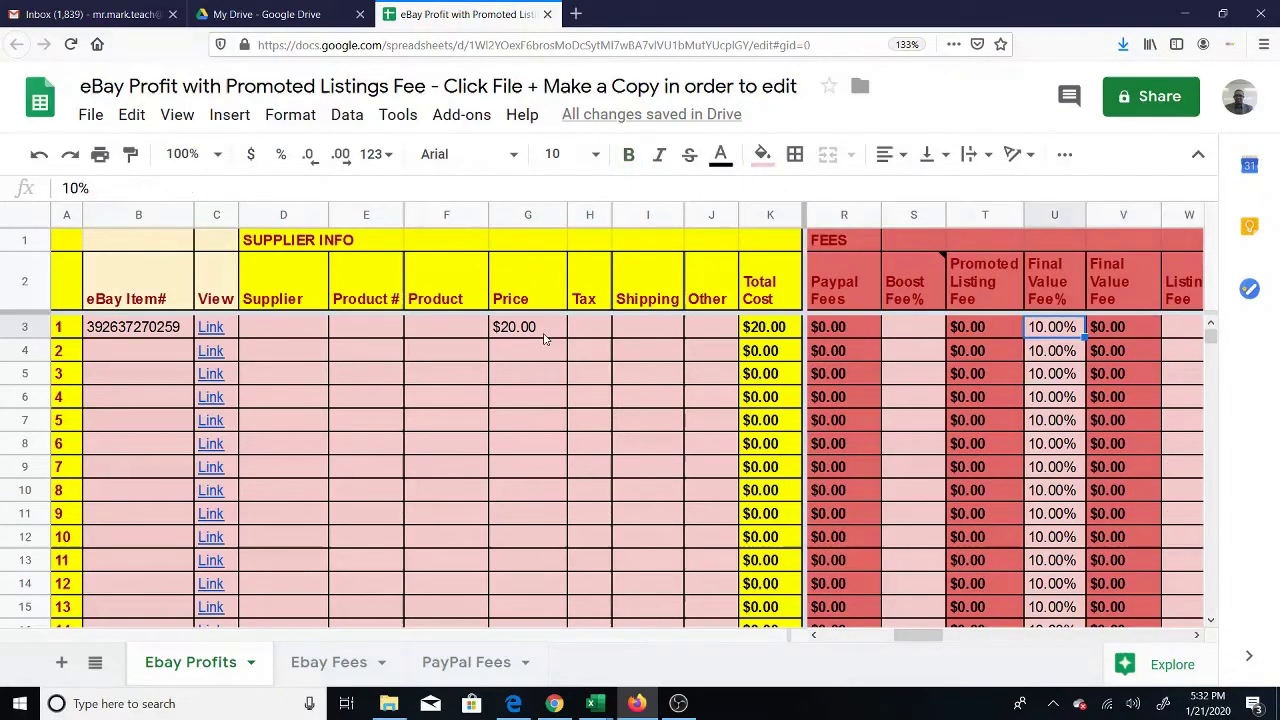
{"action": "type", "text": "9."}
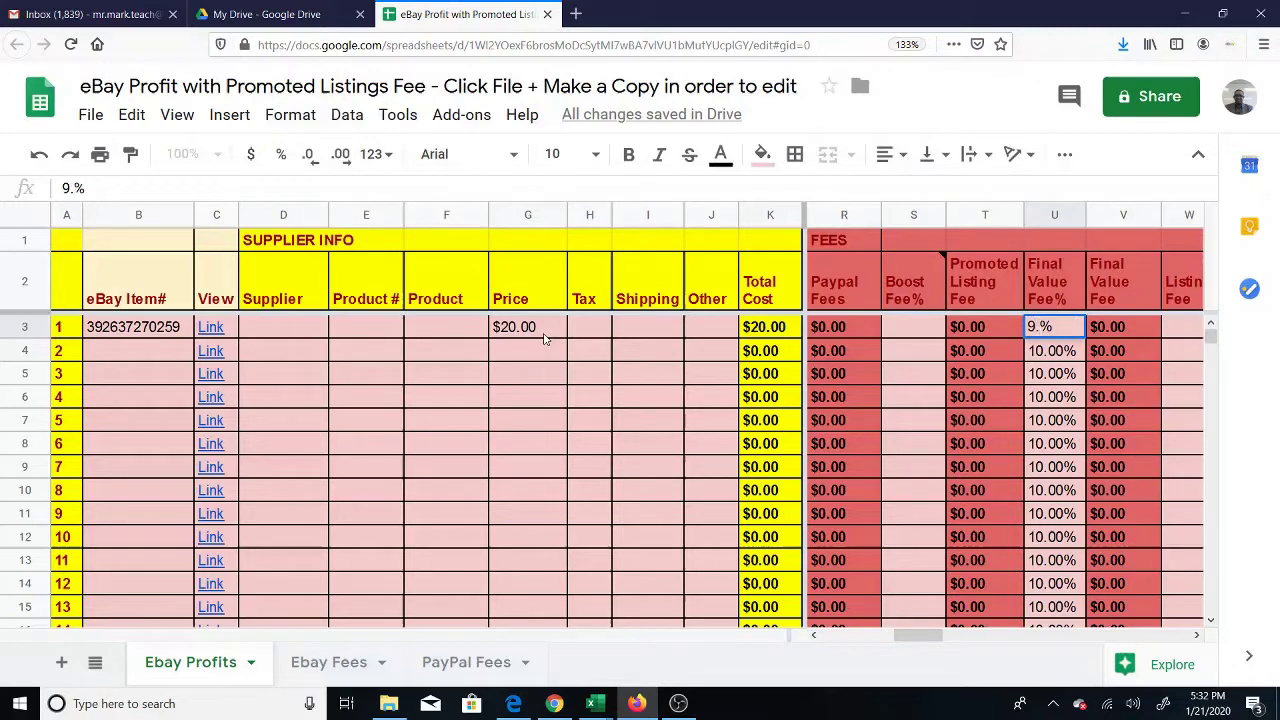
{"action": "type", "text": "15"}
{"action": "key", "text": "Return"}
{"action": "key", "text": "Up"}
{"action": "key", "text": "Left"}
{"action": "key", "text": "Left"}
{"action": "key", "text": "Left"}
{"action": "key", "text": "Left"}
{"action": "key", "text": "Left"}
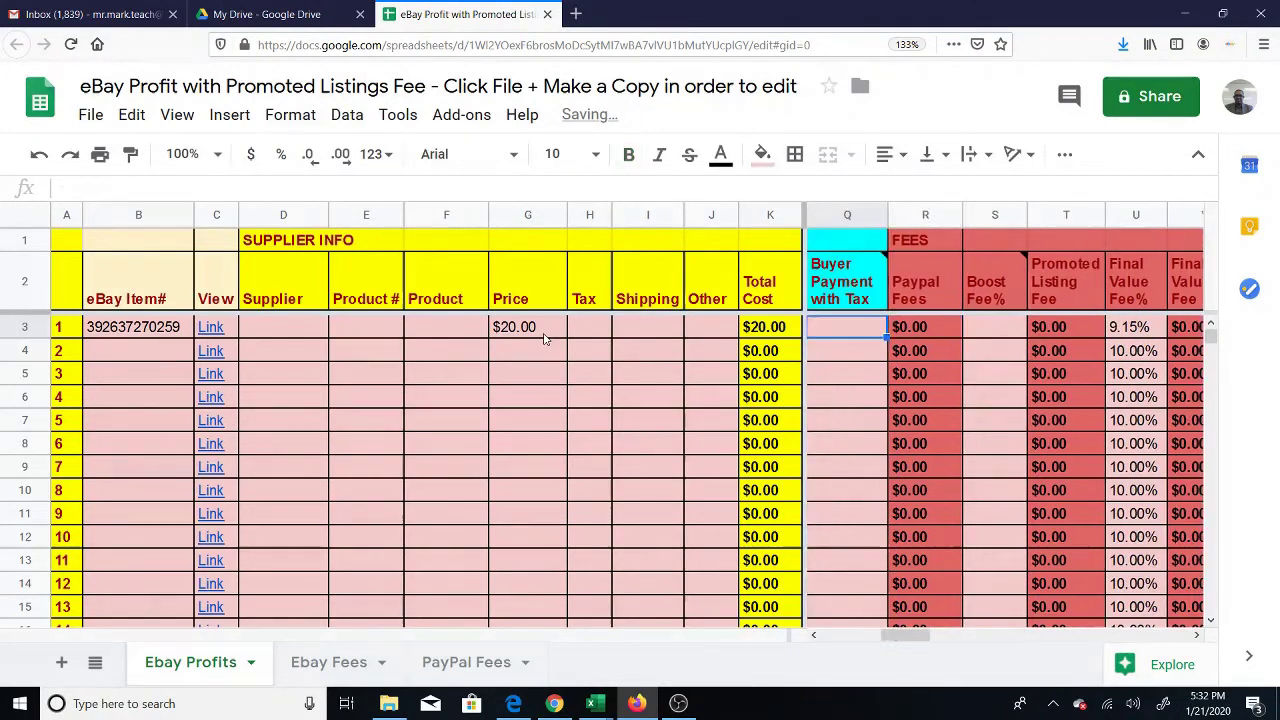
{"action": "key", "text": "Left"}
{"action": "key", "text": "Left"}
{"action": "key", "text": "Left"}
{"action": "key", "text": "Left"}
{"action": "key", "text": "Left"}
{"action": "key", "text": "Right"}
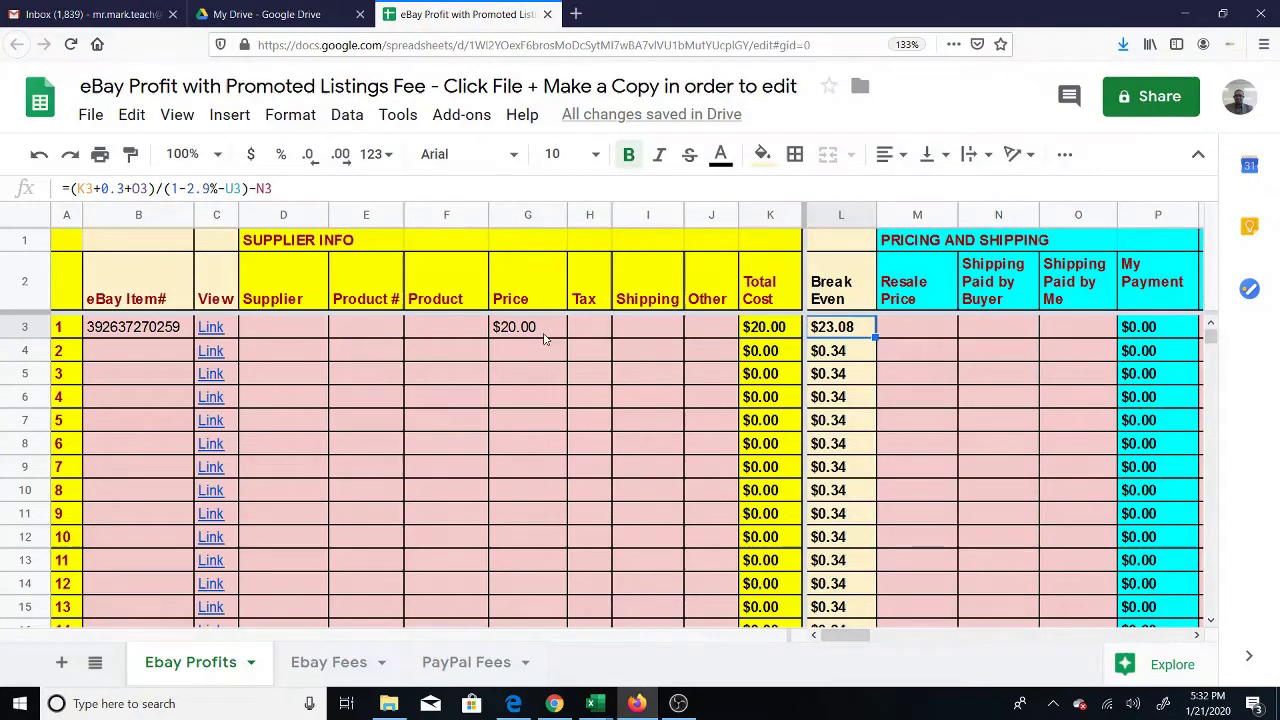
{"action": "key", "text": "Right"}
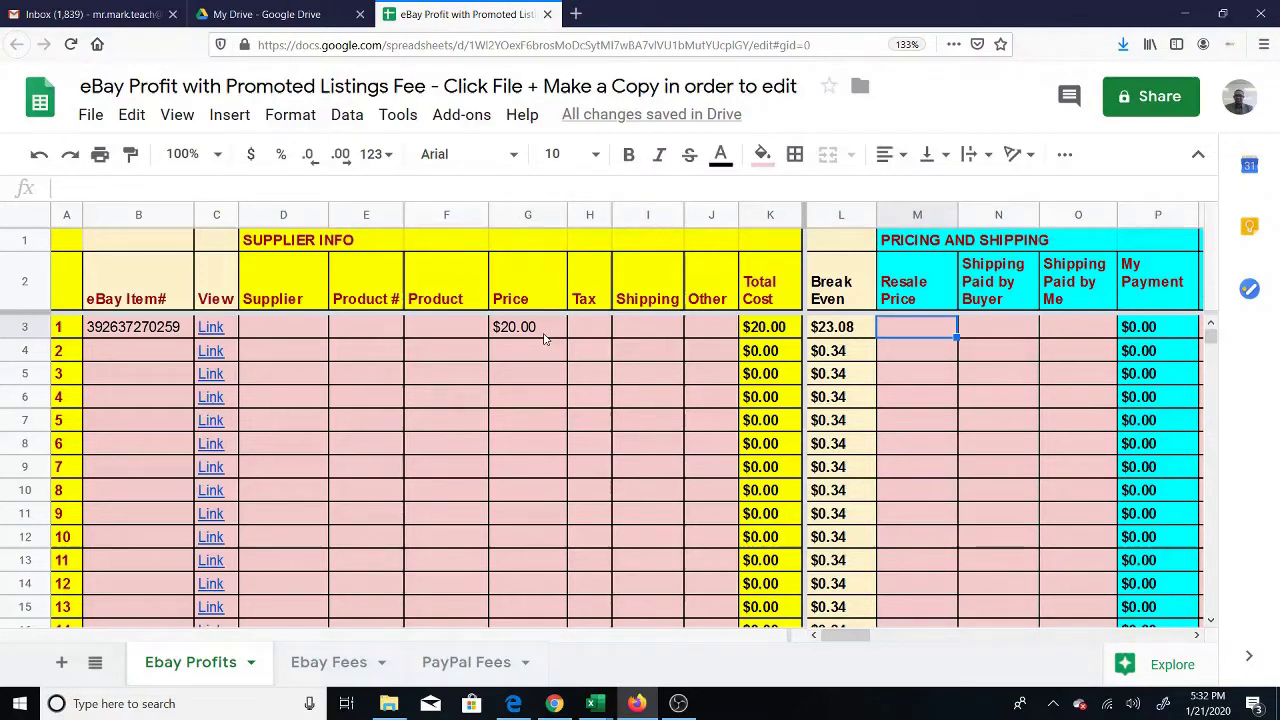
- Enter 39.99 as row 3's Resale Price in M3
{"action": "type", "text": "39"}
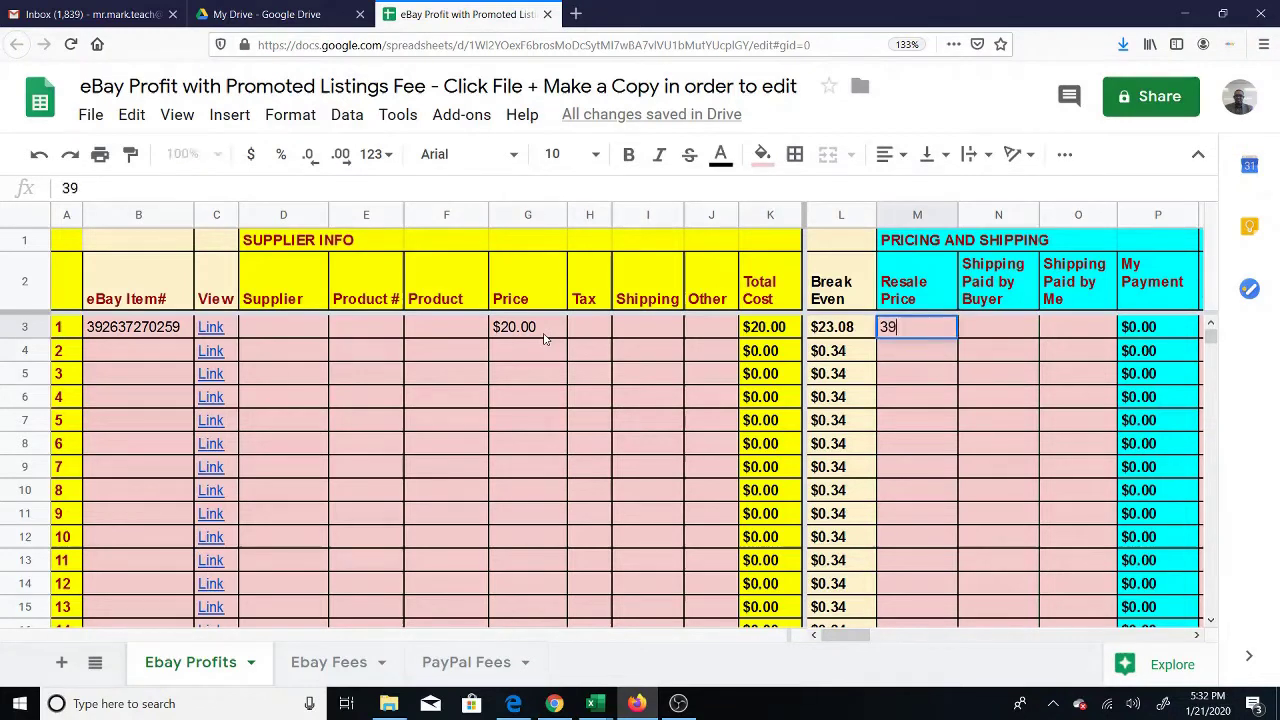
{"action": "type", "text": ".99"}
{"action": "key", "text": "Return"}
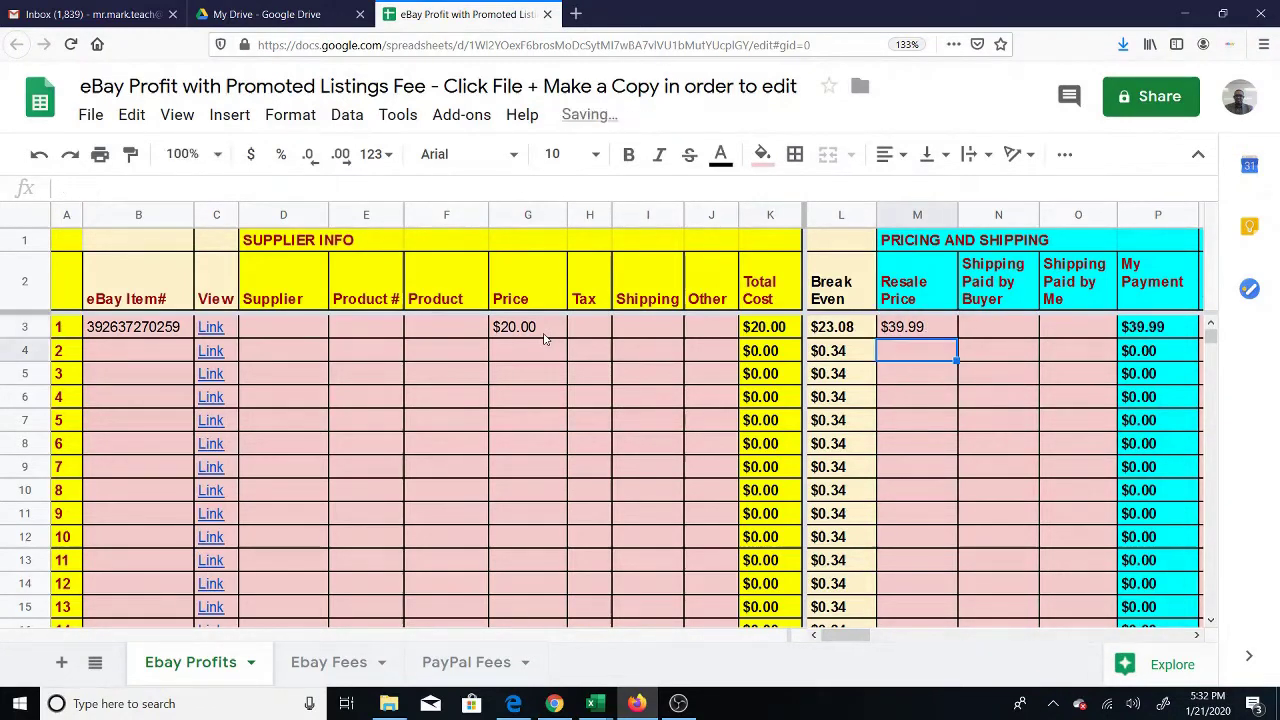
{"action": "key", "text": "Up"}
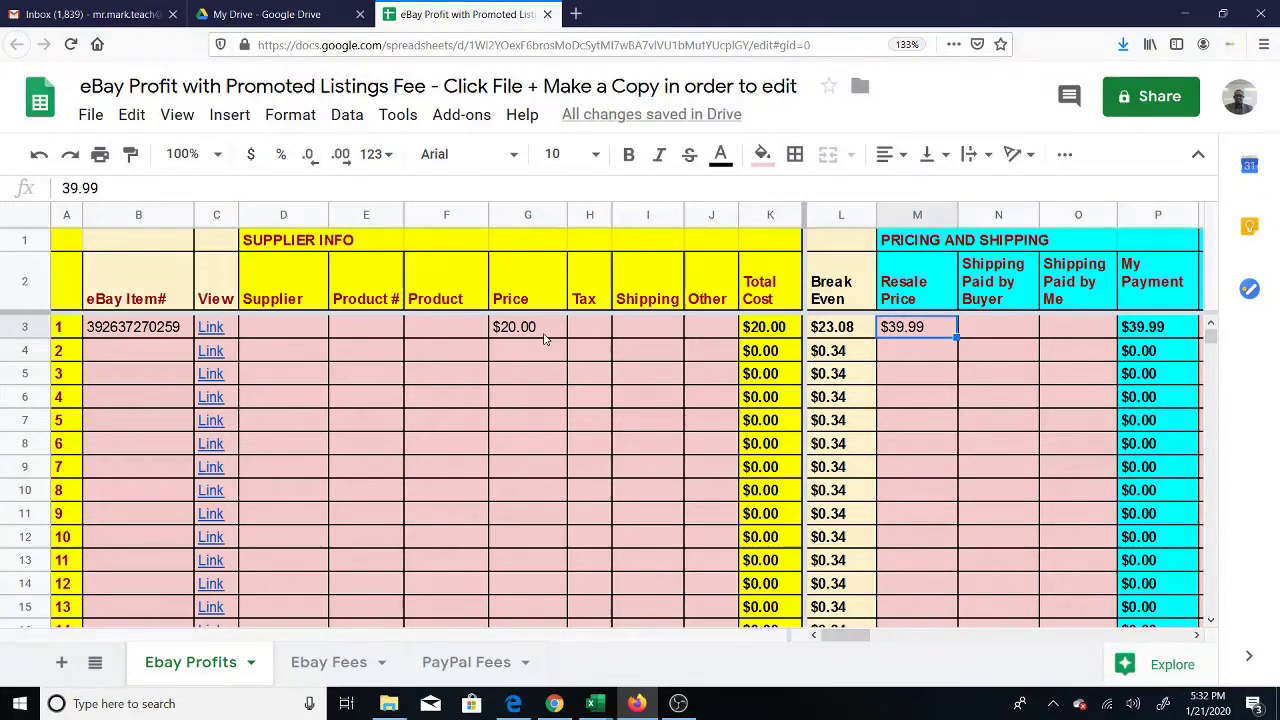
{"action": "key", "text": "Right"}
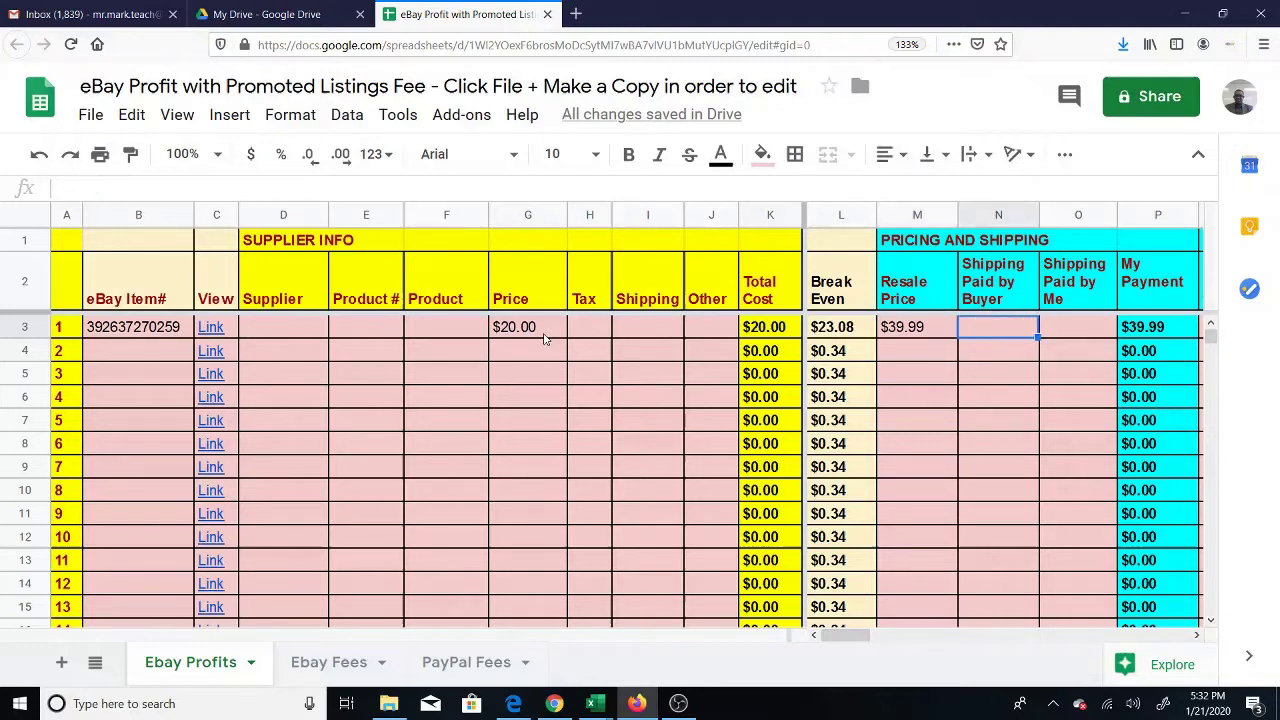
{"action": "key", "text": "Right"}
{"action": "key", "text": "Left"}
- Review the shipping, My Payment ($39.99) and Paypal Fees ($0.30) cells through to Boost Fee%
{"action": "key", "text": "Right"}
{"action": "key", "text": "Left"}
{"action": "key", "text": "Left"}
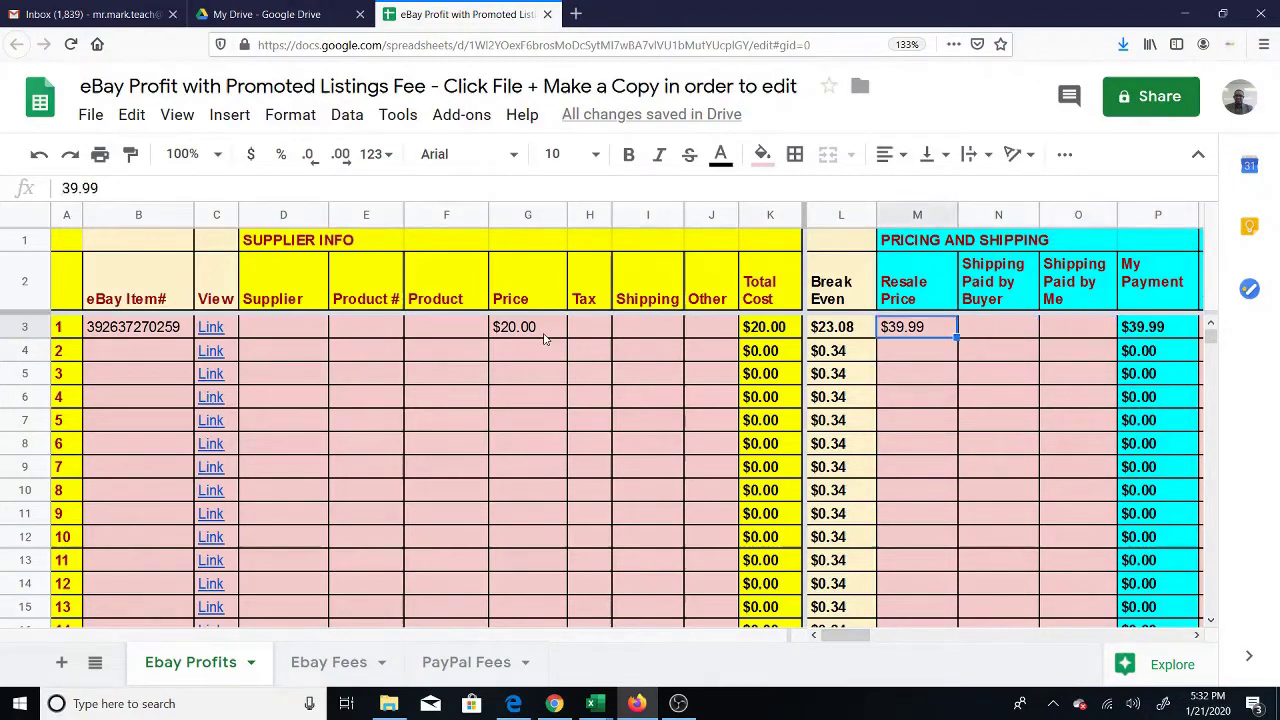
{"action": "key", "text": "Right"}
{"action": "key", "text": "Right"}
{"action": "key", "text": "Right"}
{"action": "key", "text": "Left"}
{"action": "key", "text": "Right"}
{"action": "key", "text": "Right"}
{"action": "key", "text": "Left"}
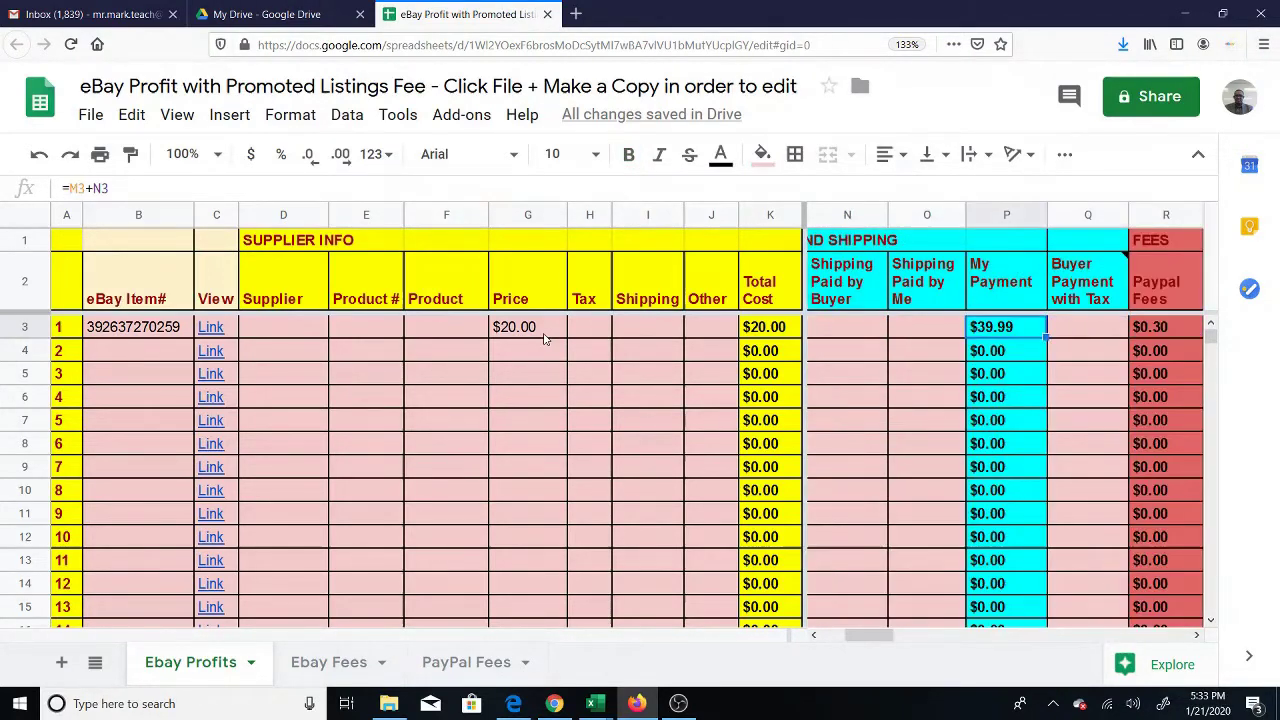
{"action": "key", "text": "Left"}
{"action": "key", "text": "Right"}
{"action": "key", "text": "Right"}
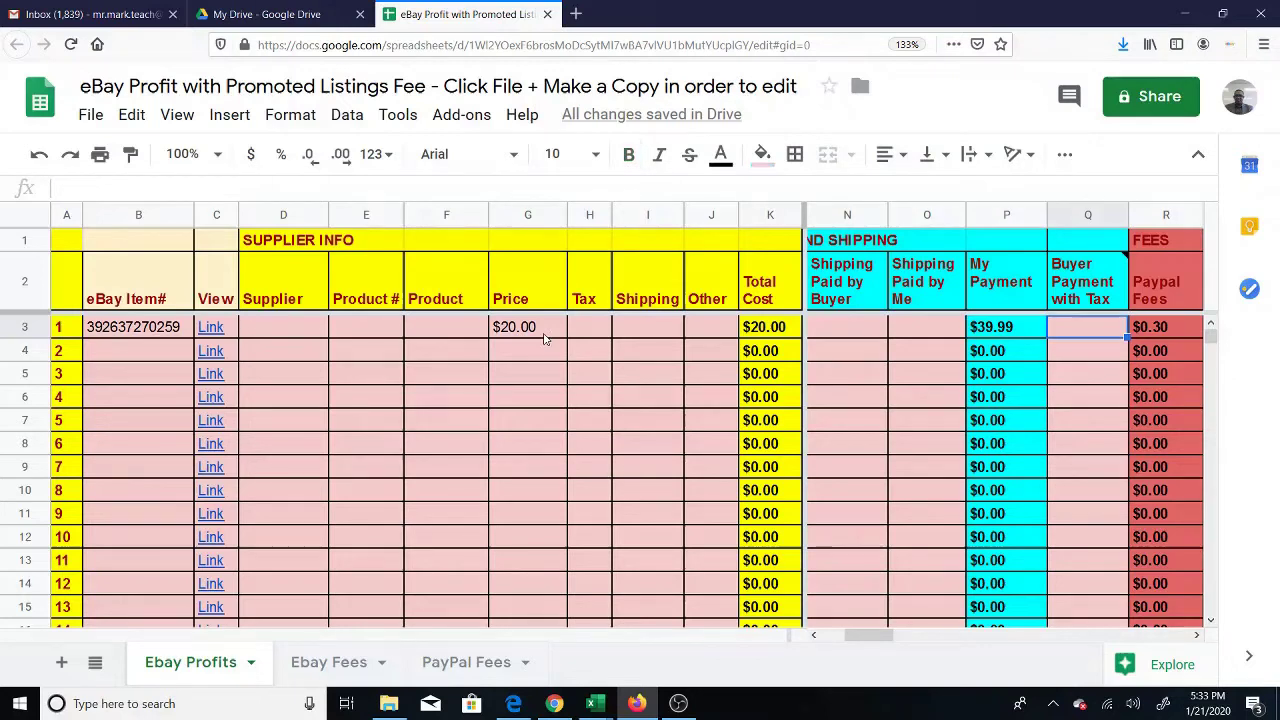
{"action": "key", "text": "Right"}
{"action": "key", "text": "Right"}
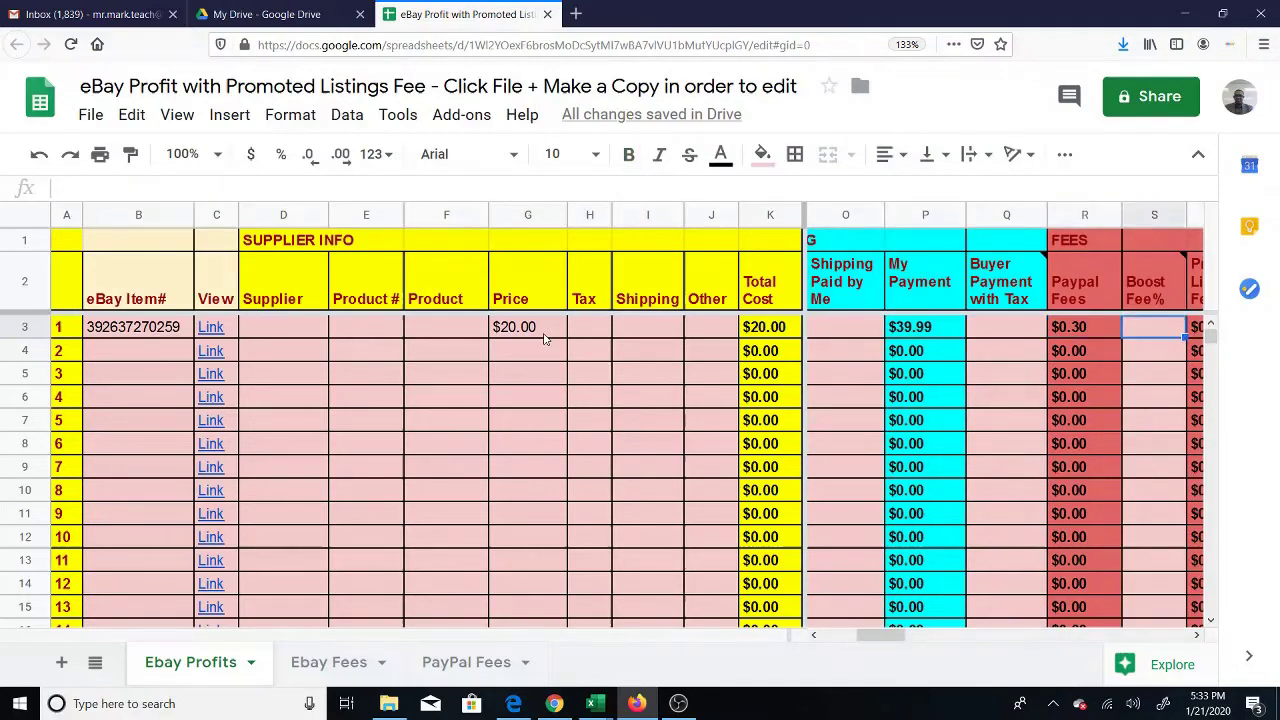
{"action": "key", "text": "Right"}
{"action": "key", "text": "Left"}
{"action": "key", "text": "Left"}
{"action": "key", "text": "Left"}
{"action": "key", "text": "Left"}
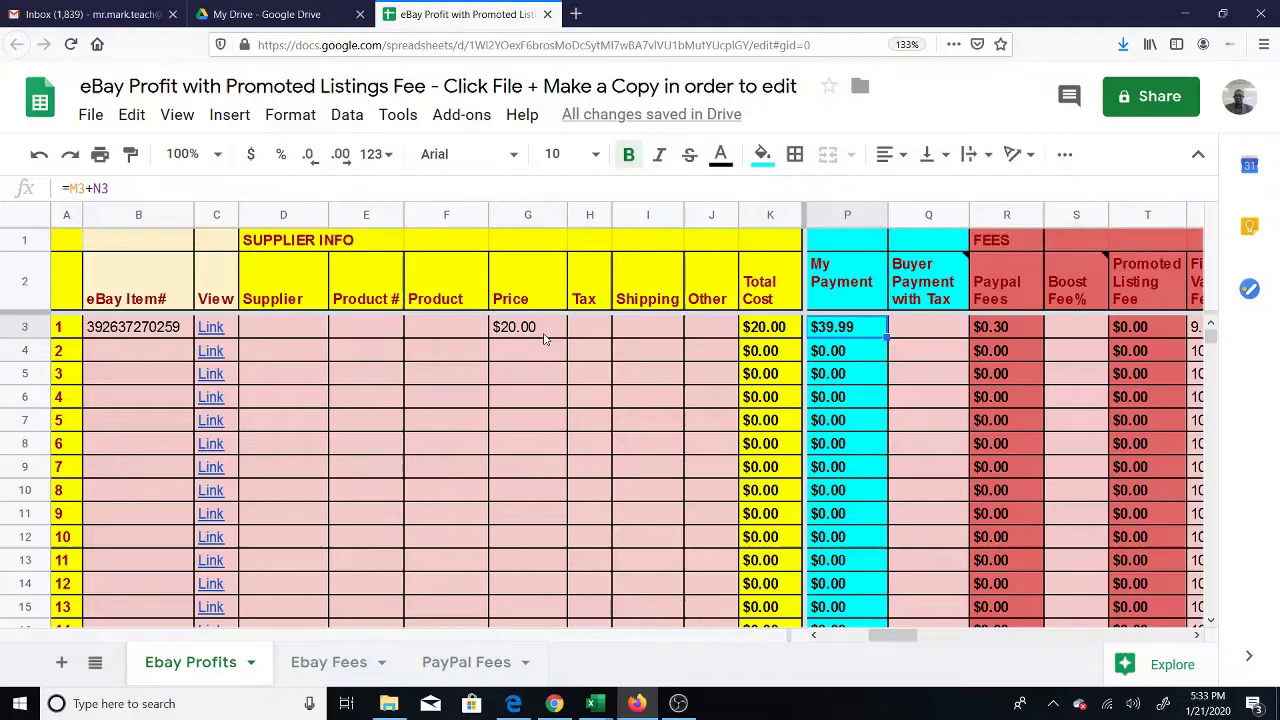
- Enter $39.99 as Buyer Payment with Tax in Q3, then check the R3 and P3 formulas
{"action": "key", "text": "Right"}
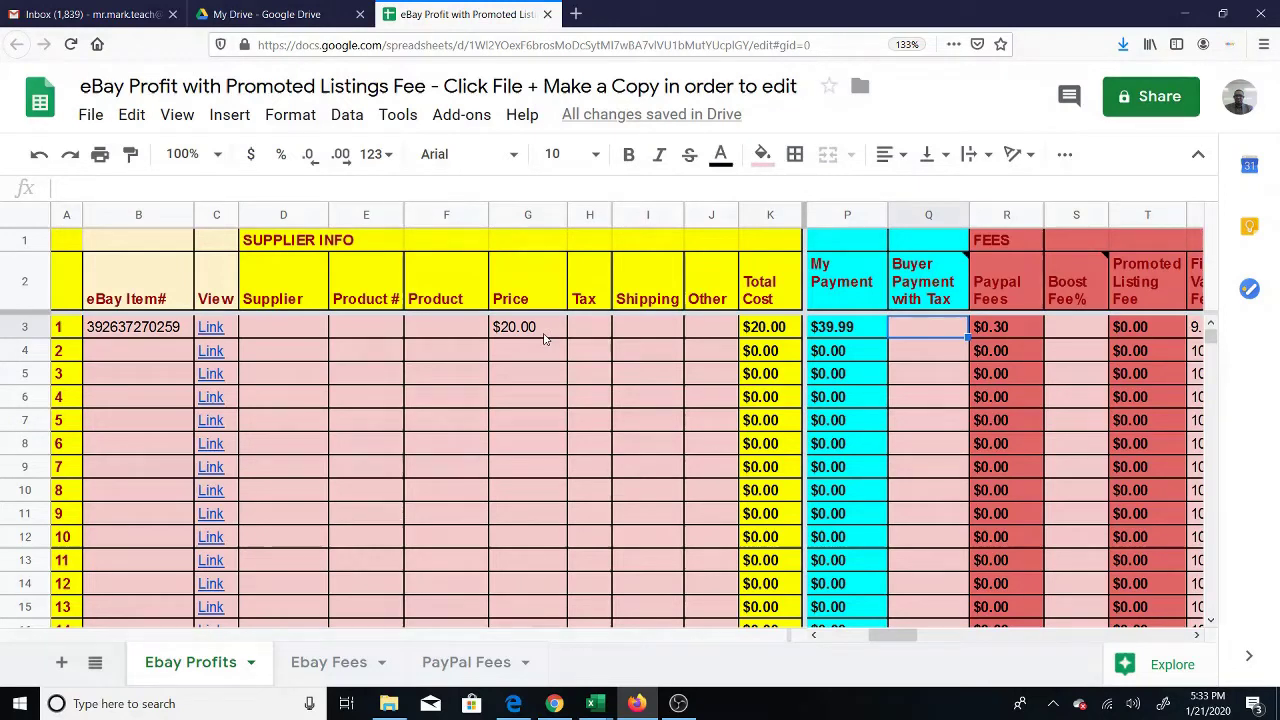
{"action": "type", "text": "39.99"}
{"action": "key", "text": "ctrl+Return"}
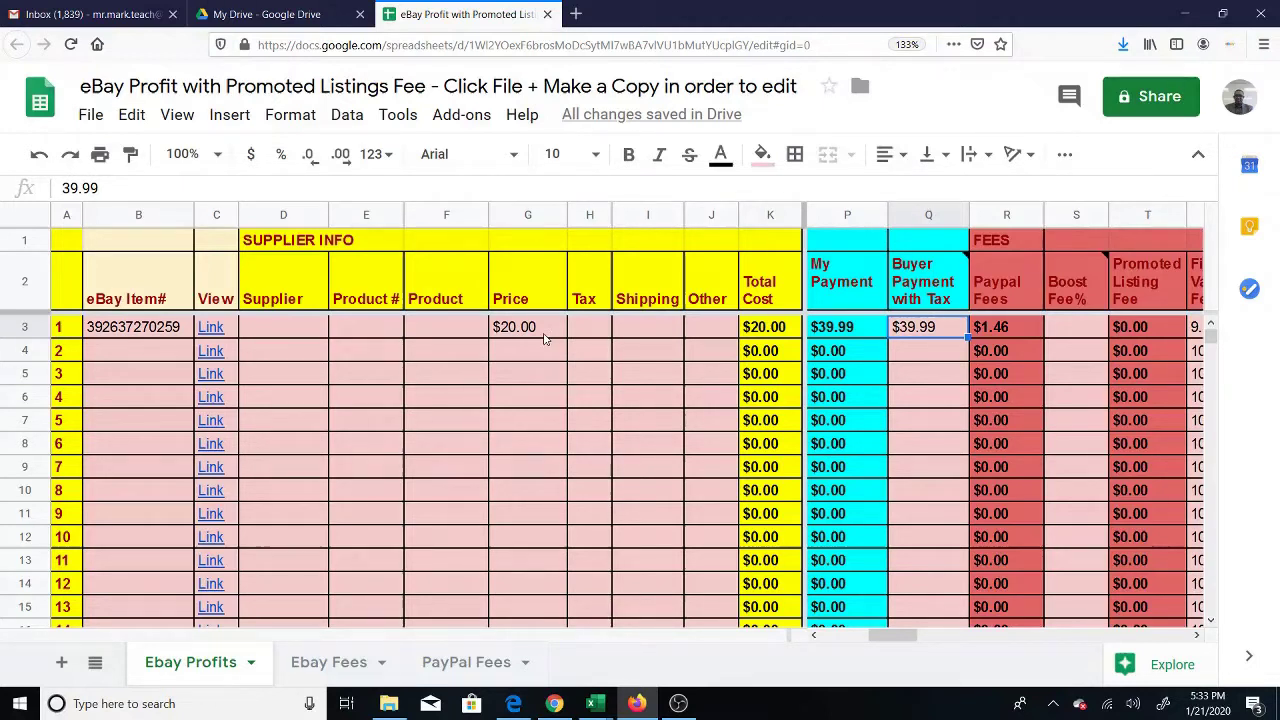
{"action": "key", "text": "Right"}
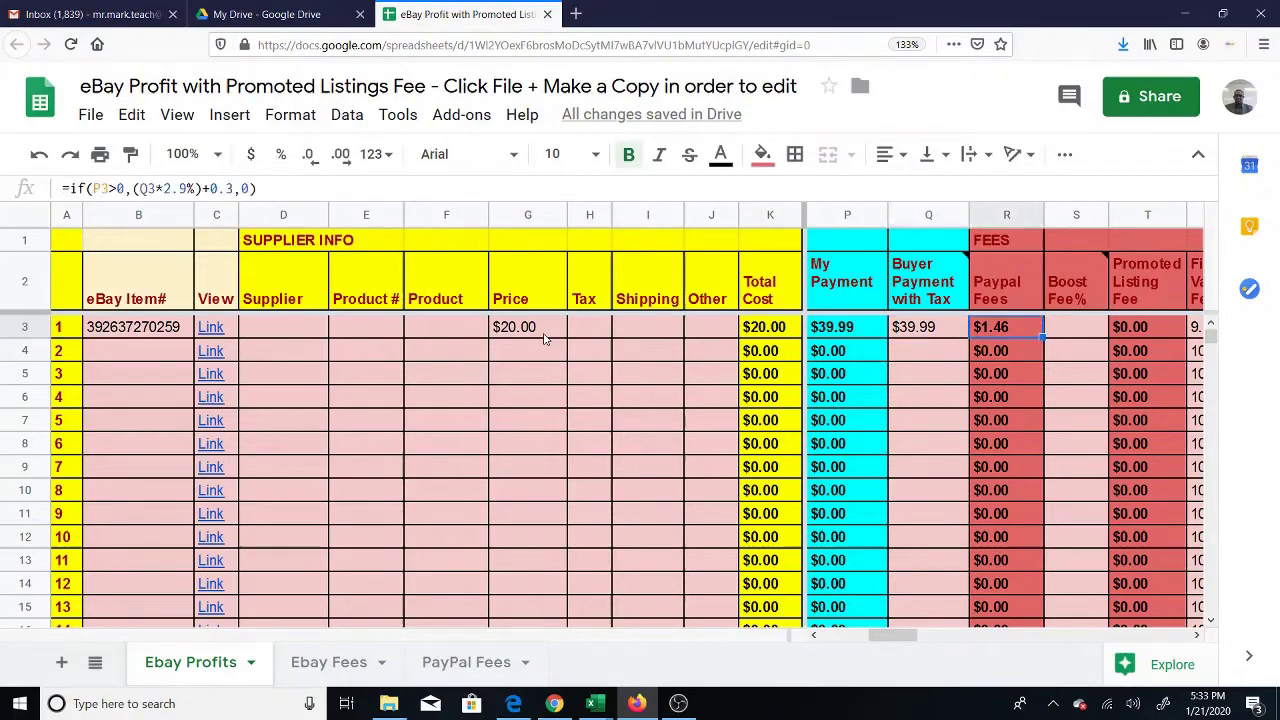
{"action": "key", "text": "Left"}
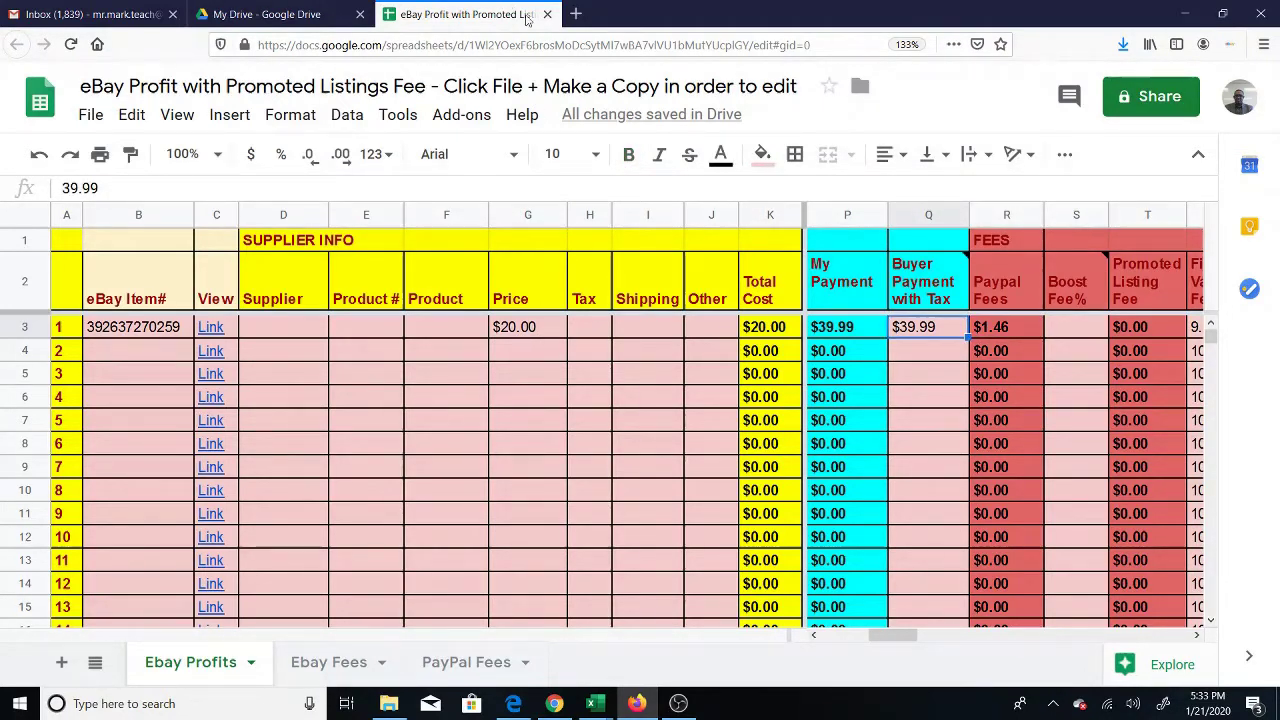
{"action": "left_click", "coordinate": [857, 332]}
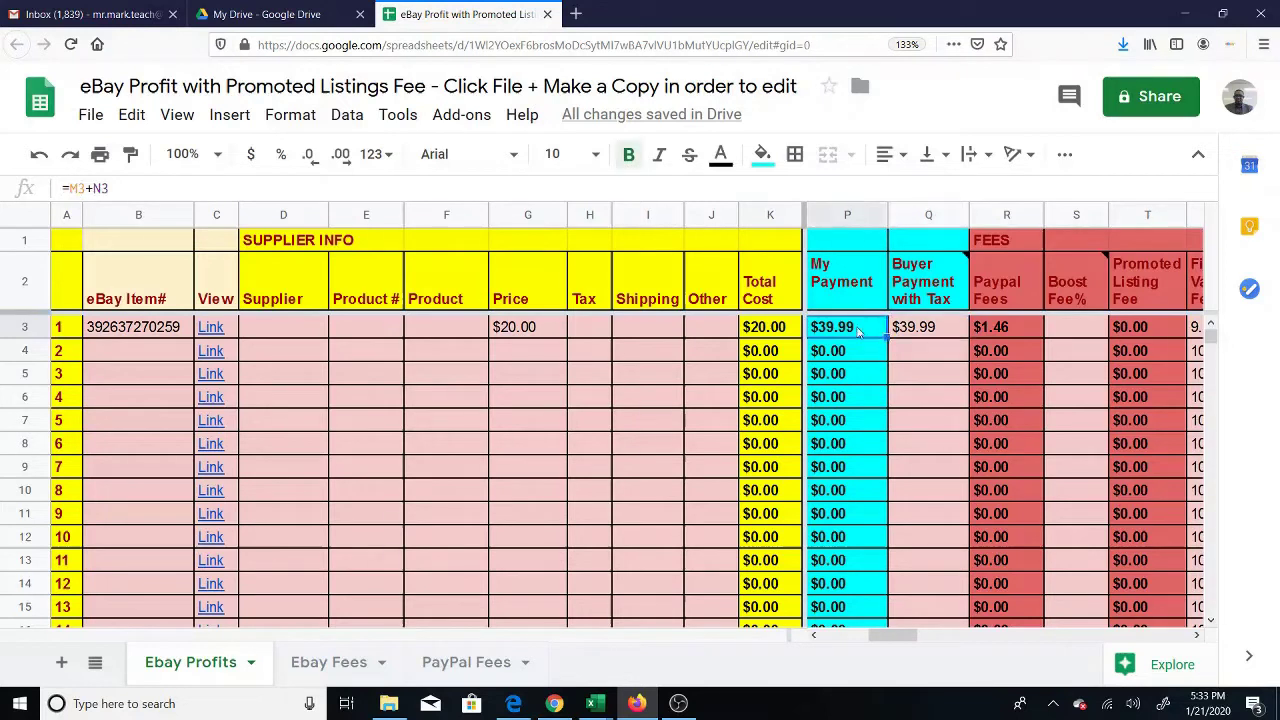
{"action": "left_click", "coordinate": [925, 337]}
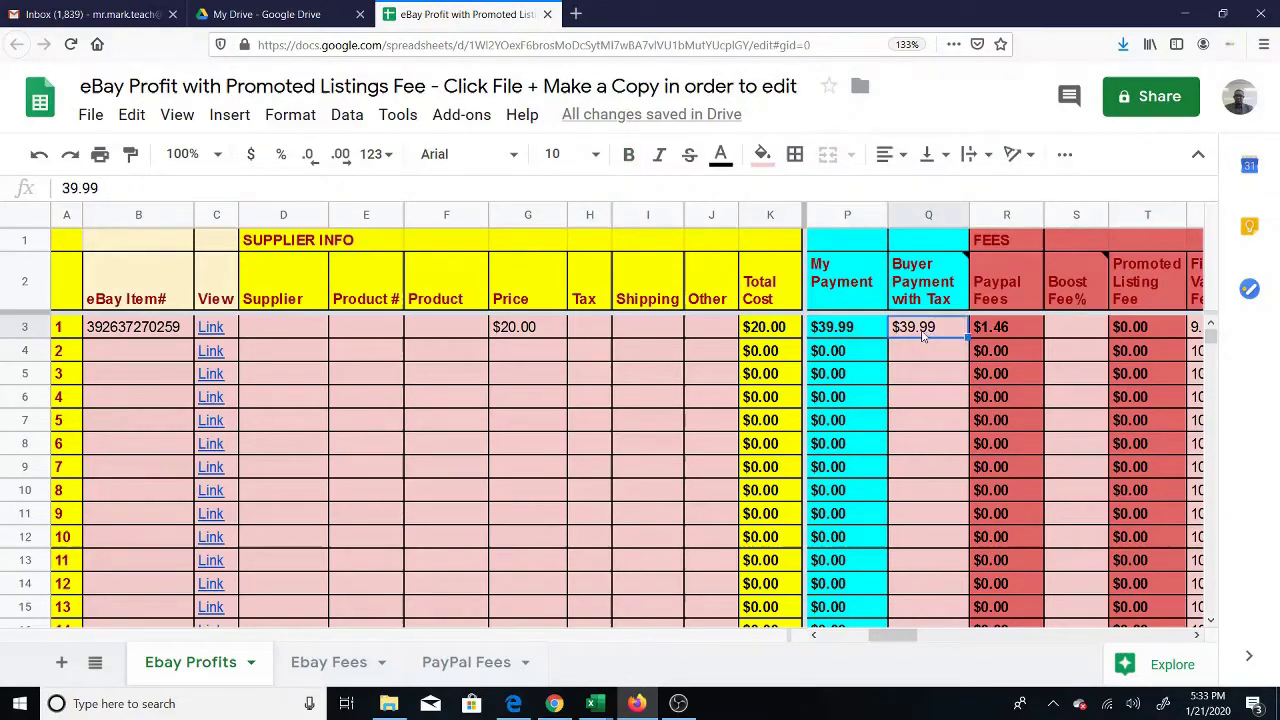
- Enter 1% as row 3's Boost Fee% in S3
{"action": "mouse_move", "coordinate": [1087, 322]}
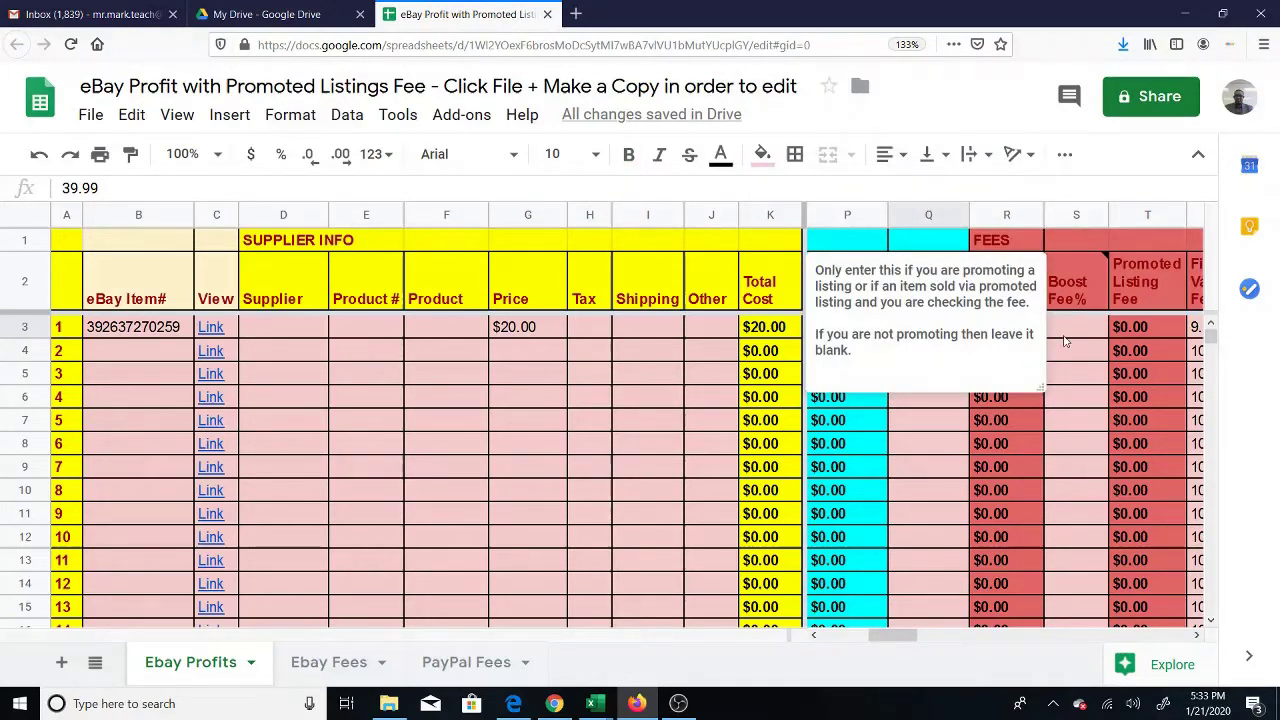
{"action": "left_click", "coordinate": [1075, 330]}
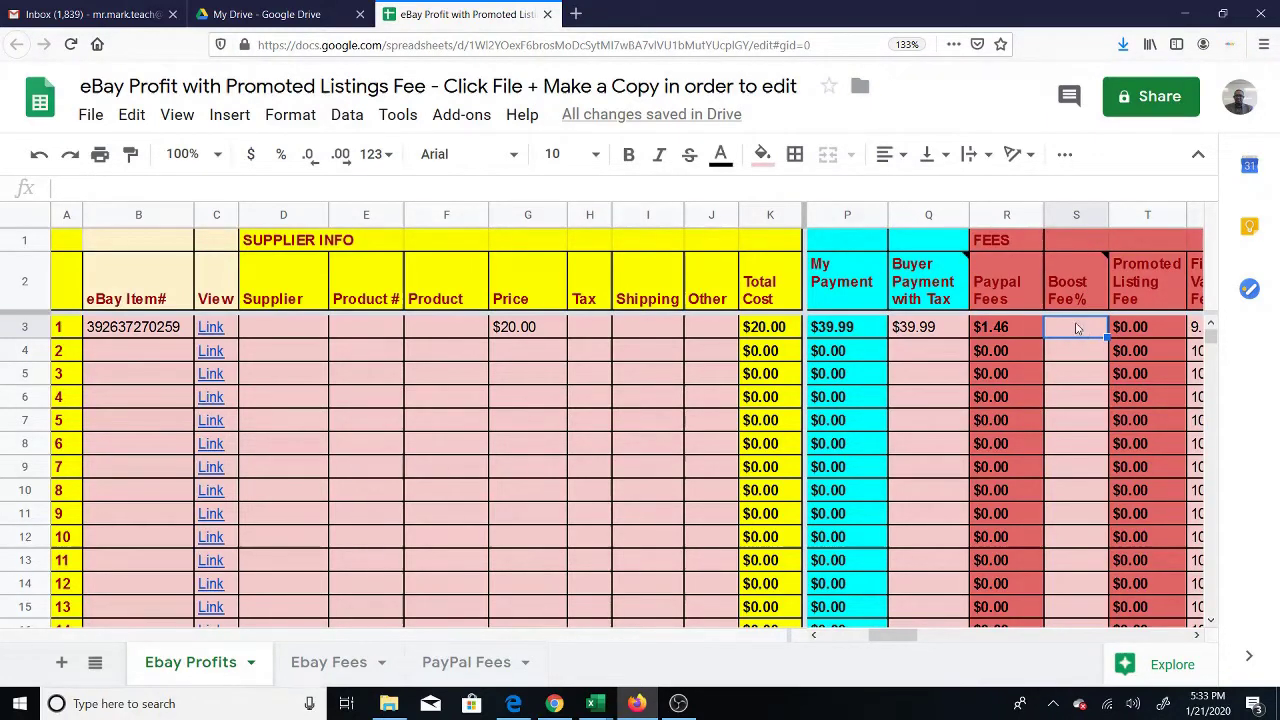
{"action": "type", "text": "1%"}
{"action": "key", "text": "Return"}
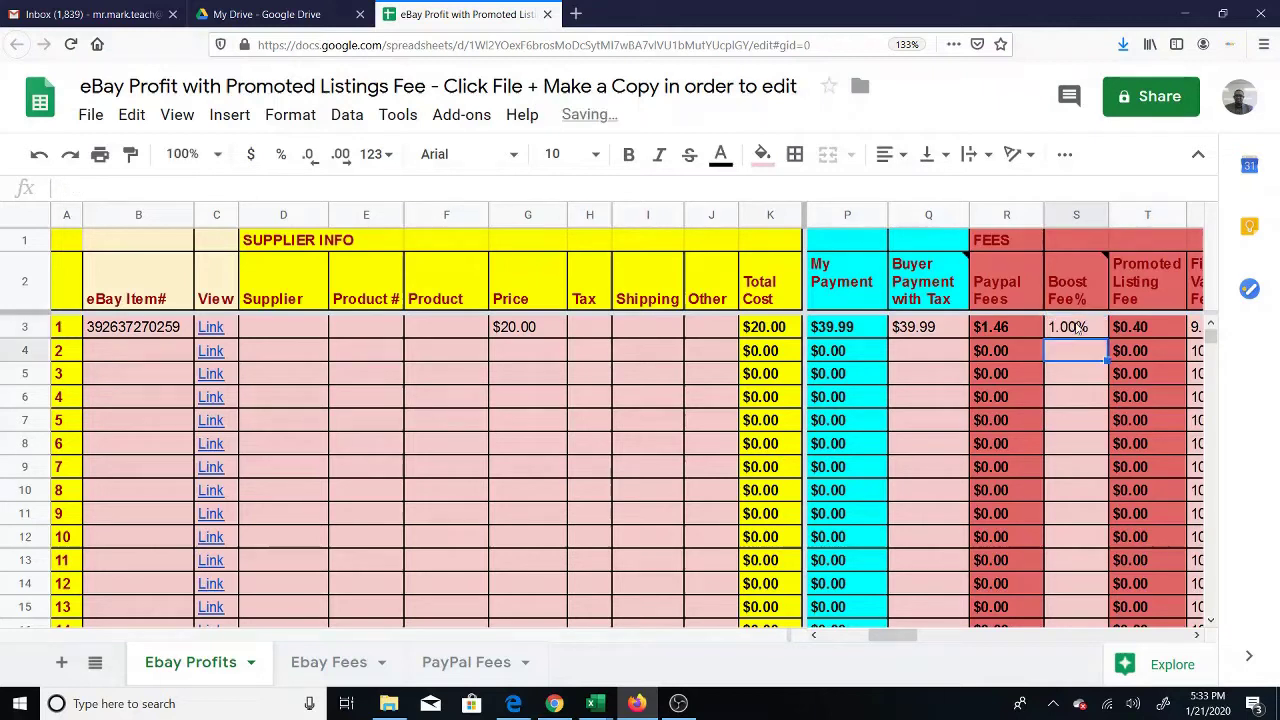
- Check T3's =S3*P3 Promoted Listing Fee ($0.40), then clear S3 and retype 1
{"action": "left_click", "coordinate": [1078, 327]}
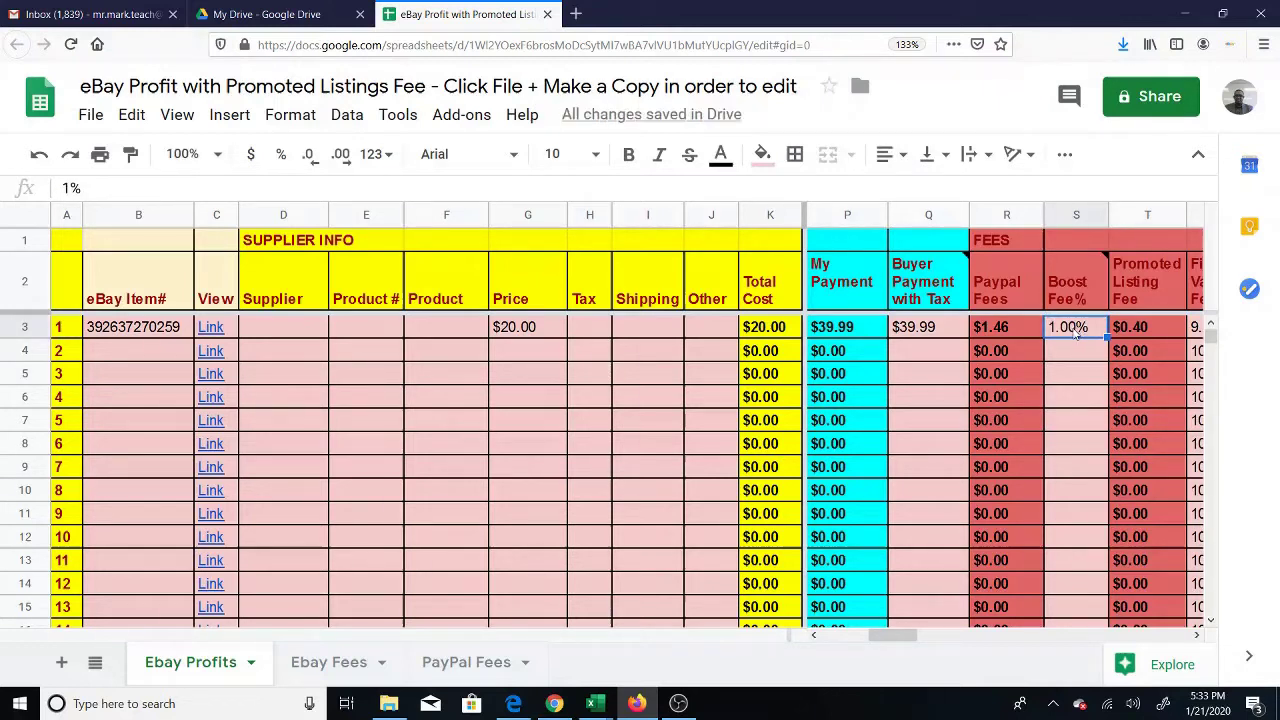
{"action": "left_click", "coordinate": [1145, 328]}
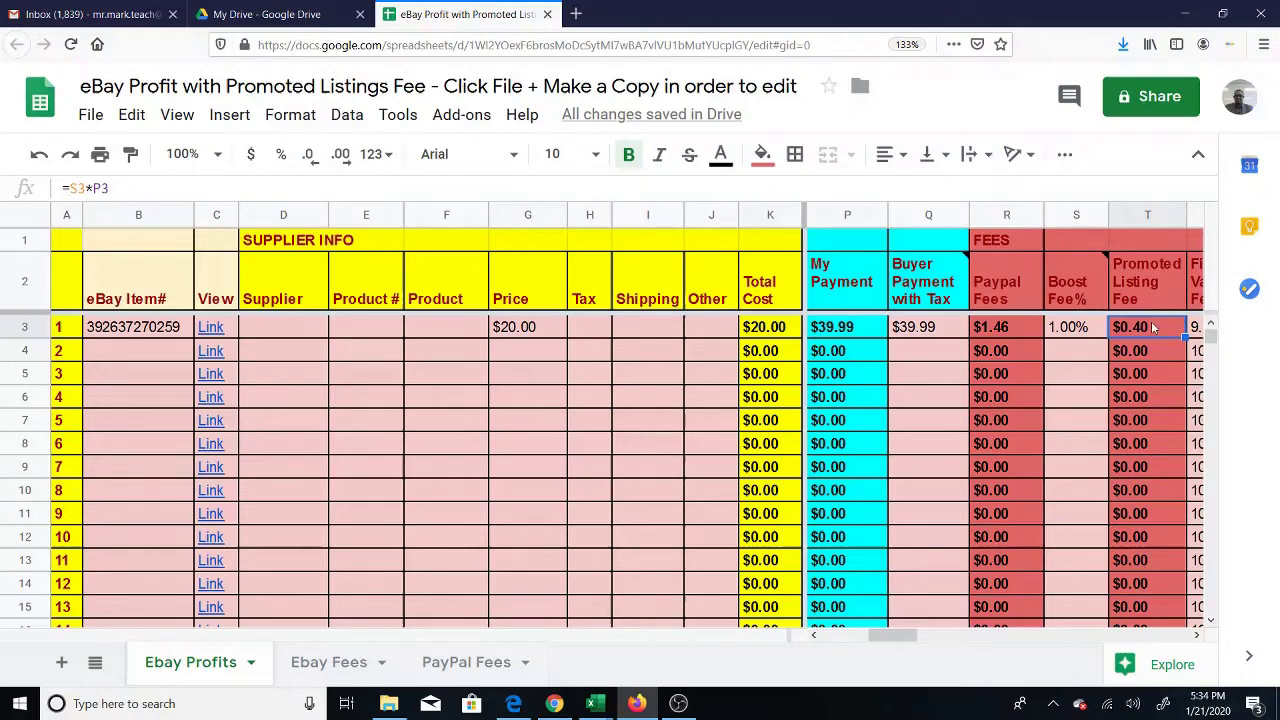
{"action": "left_click", "coordinate": [1088, 334]}
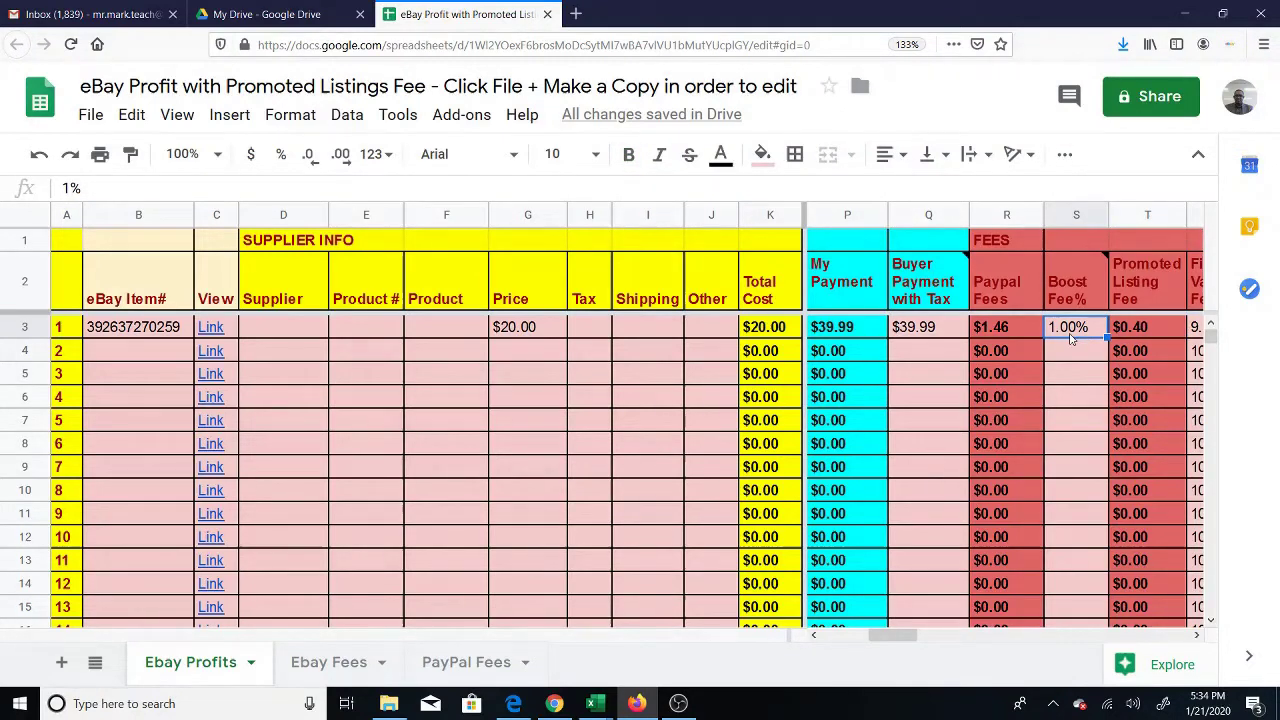
{"action": "key", "text": "Delete"}
{"action": "type", "text": "1"}
{"action": "key", "text": "Tab"}
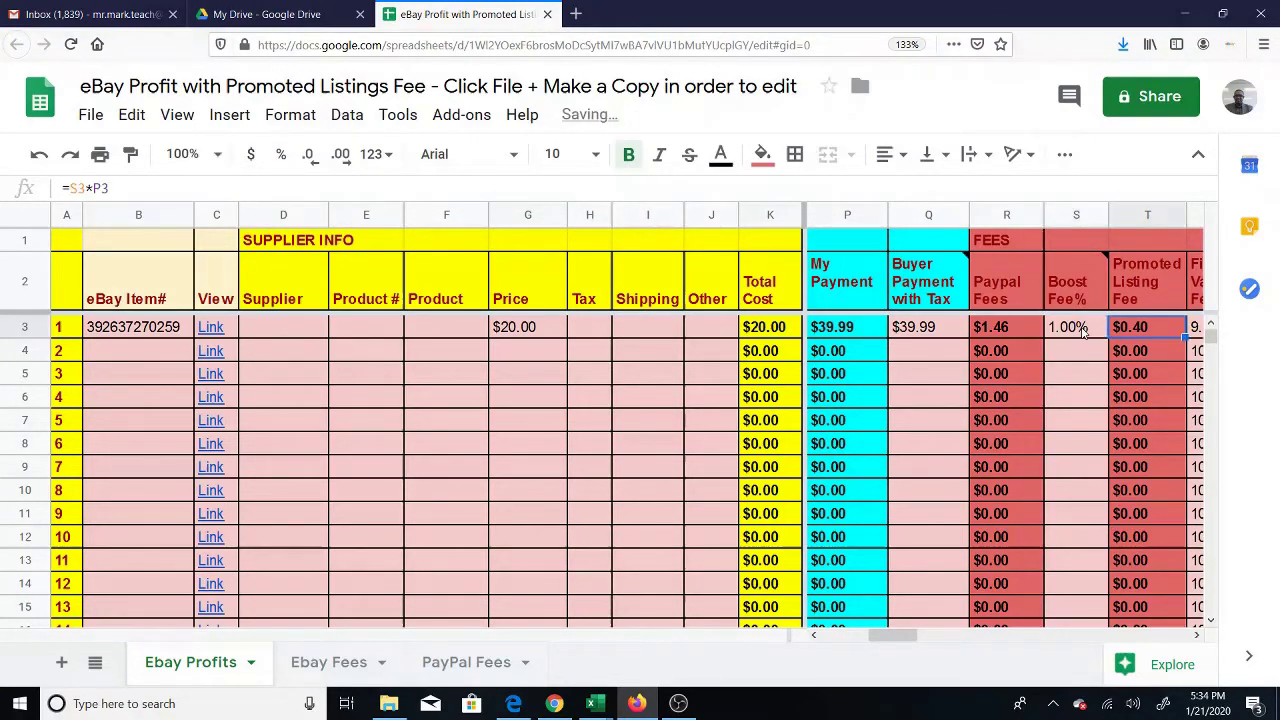
{"action": "scroll", "coordinate": [1082, 327], "scroll_direction": "right", "scroll_amount": 1}
{"action": "key", "text": "Right"}
{"action": "key", "text": "Right"}
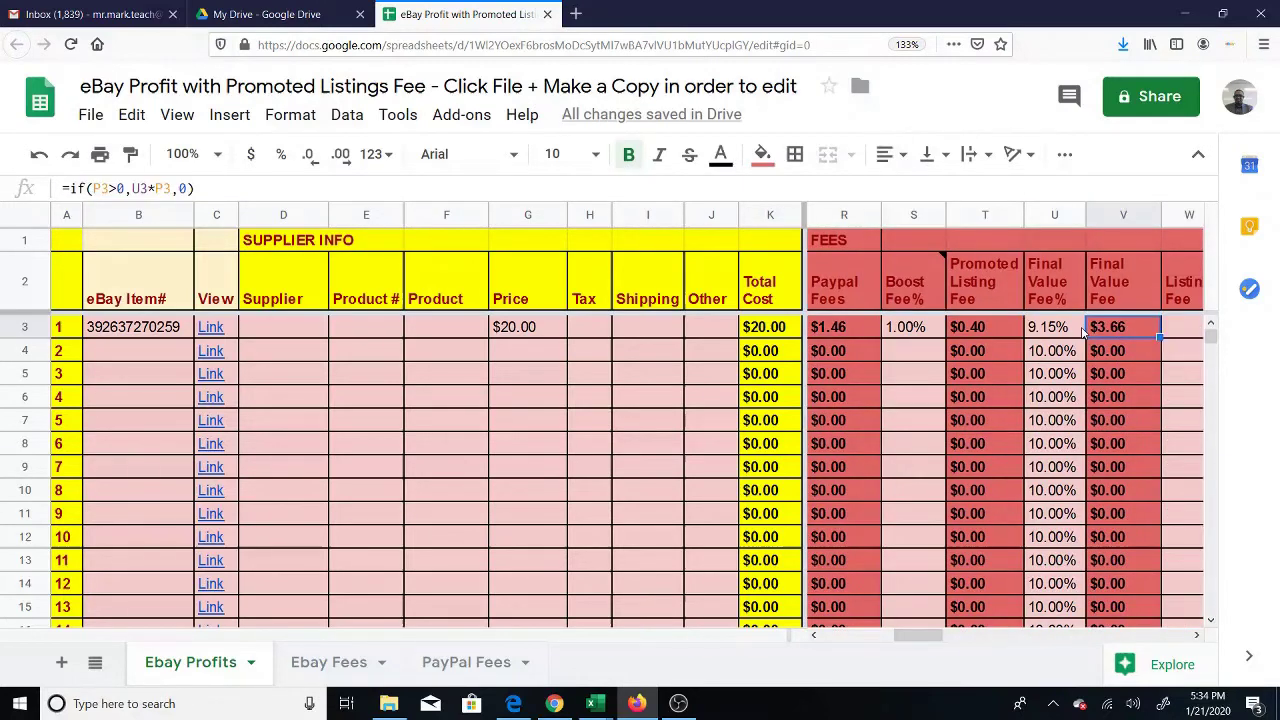
{"action": "key", "text": "Left"}
{"action": "key", "text": "Left"}
{"action": "key", "text": "Right"}
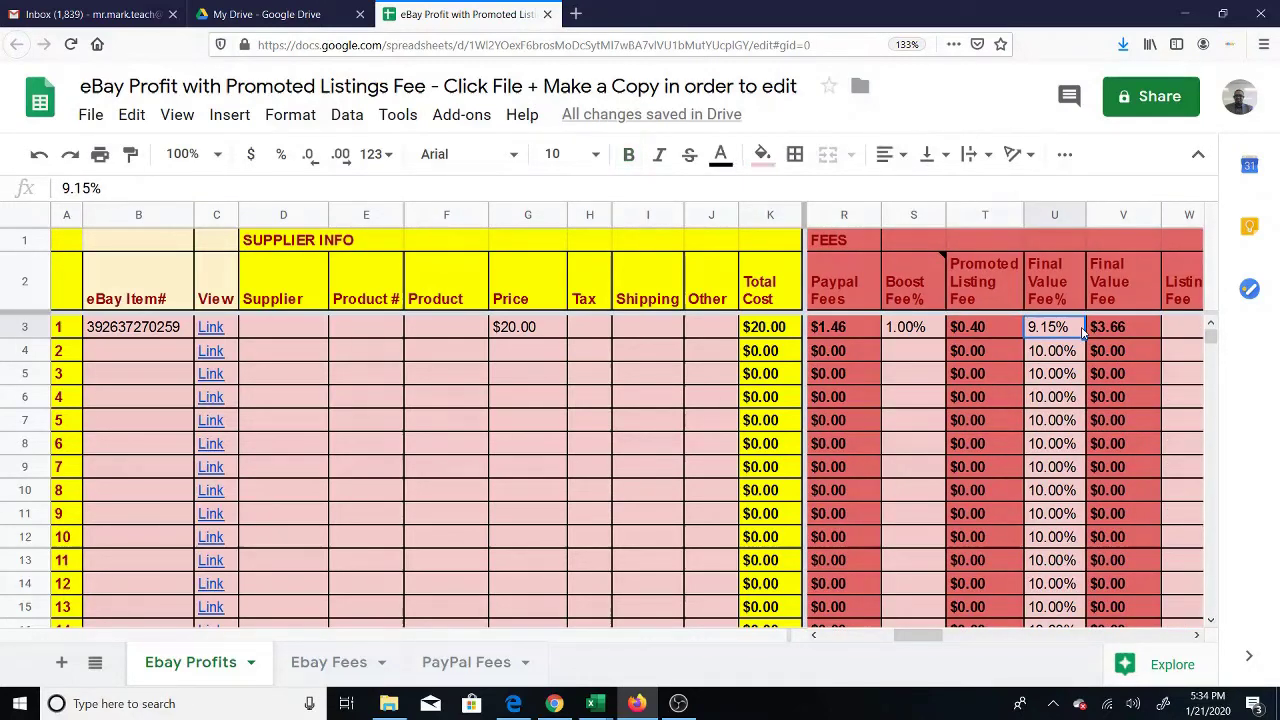
{"action": "key", "text": "Right"}
{"action": "key", "text": "Left"}
{"action": "key", "text": "Left"}
{"action": "key", "text": "Right"}
{"action": "key", "text": "Right"}
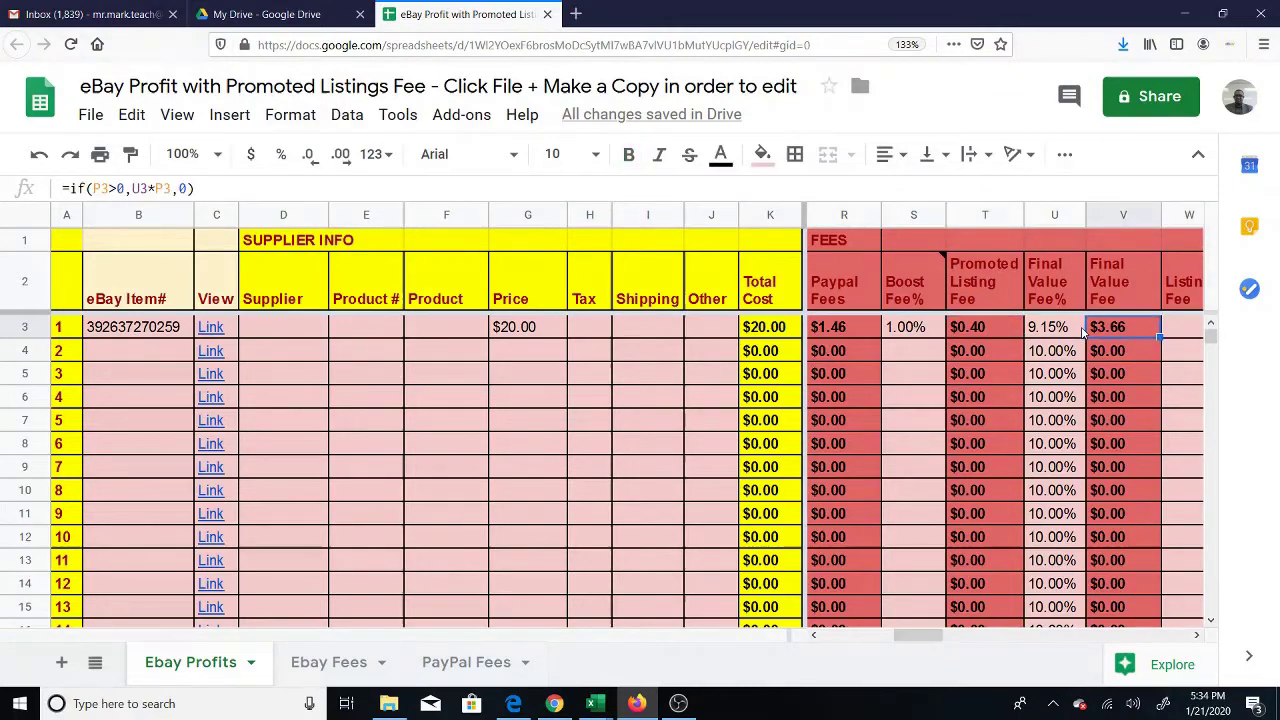
{"action": "key", "text": "Right"}
{"action": "key", "text": "Left"}
{"action": "key", "text": "Right"}
{"action": "key", "text": "Left"}
{"action": "key", "text": "Right"}
{"action": "key", "text": "Right"}
{"action": "key", "text": "Left"}
{"action": "key", "text": "Right"}
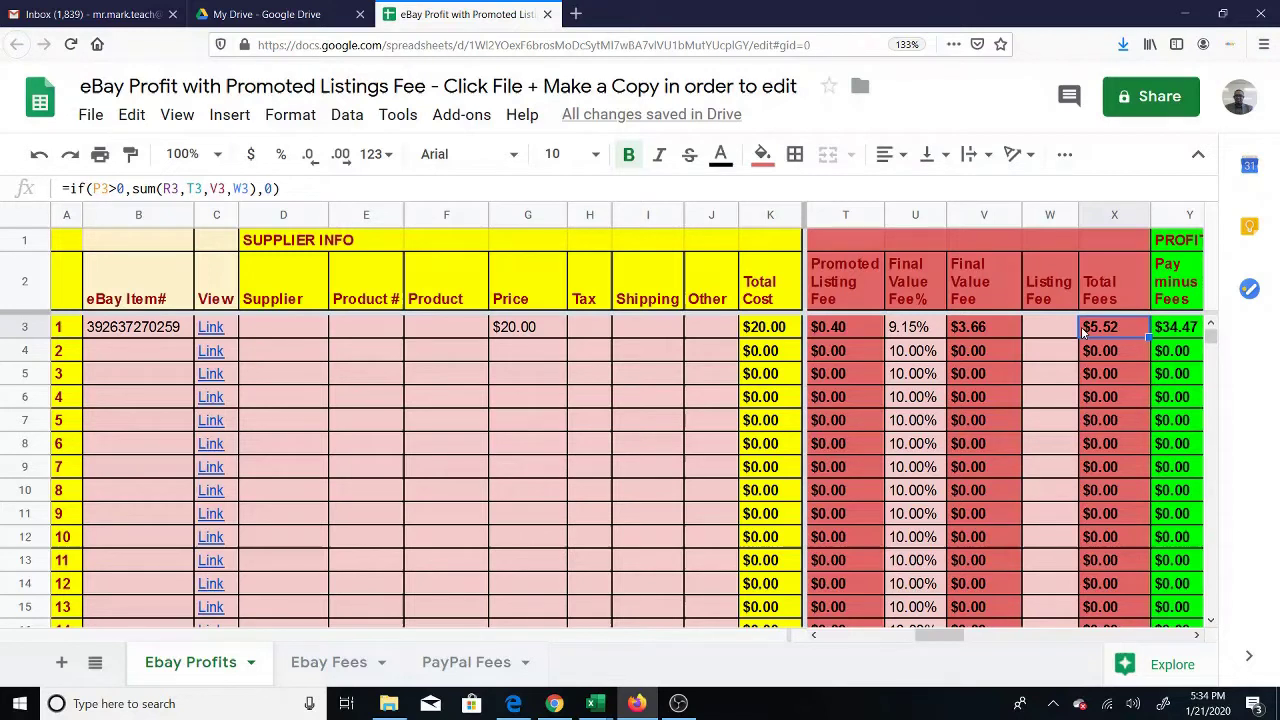
{"action": "key", "text": "Left"}
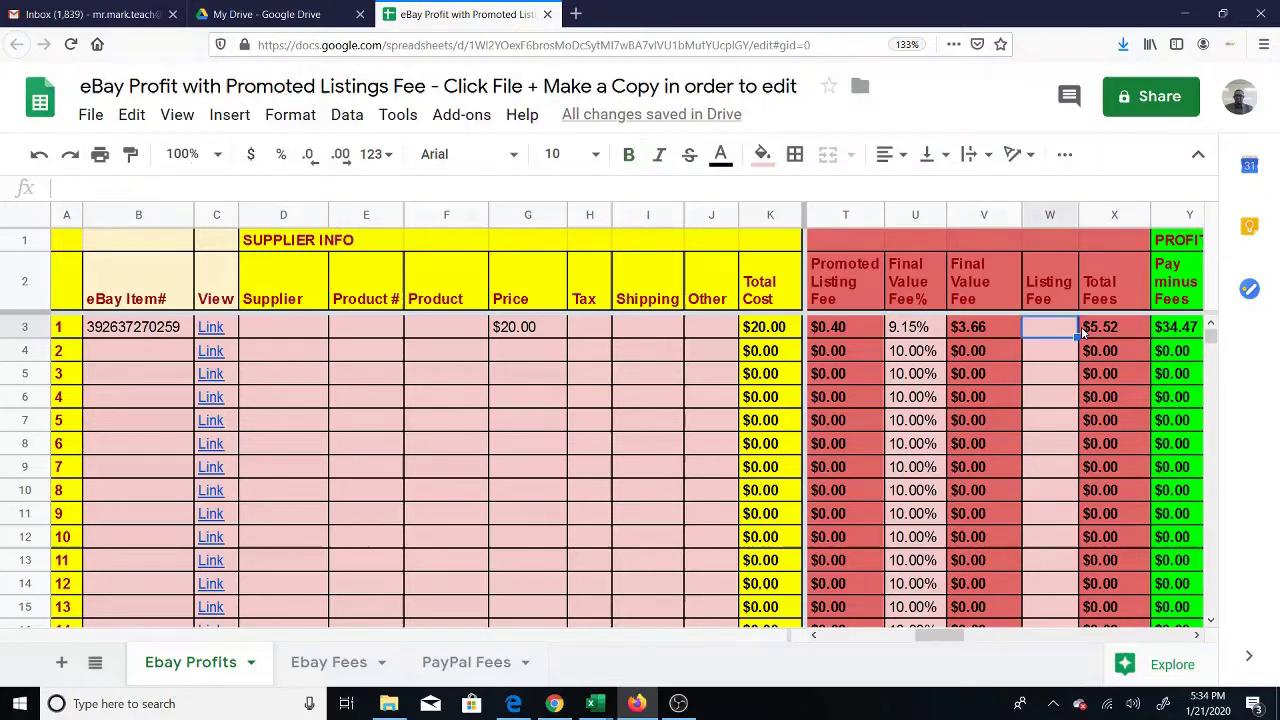
{"action": "key", "text": "Right"}
{"action": "key", "text": "Right"}
{"action": "key", "text": "Left"}
{"action": "key", "text": "Right"}
{"action": "key", "text": "Right"}
{"action": "key", "text": "Left"}
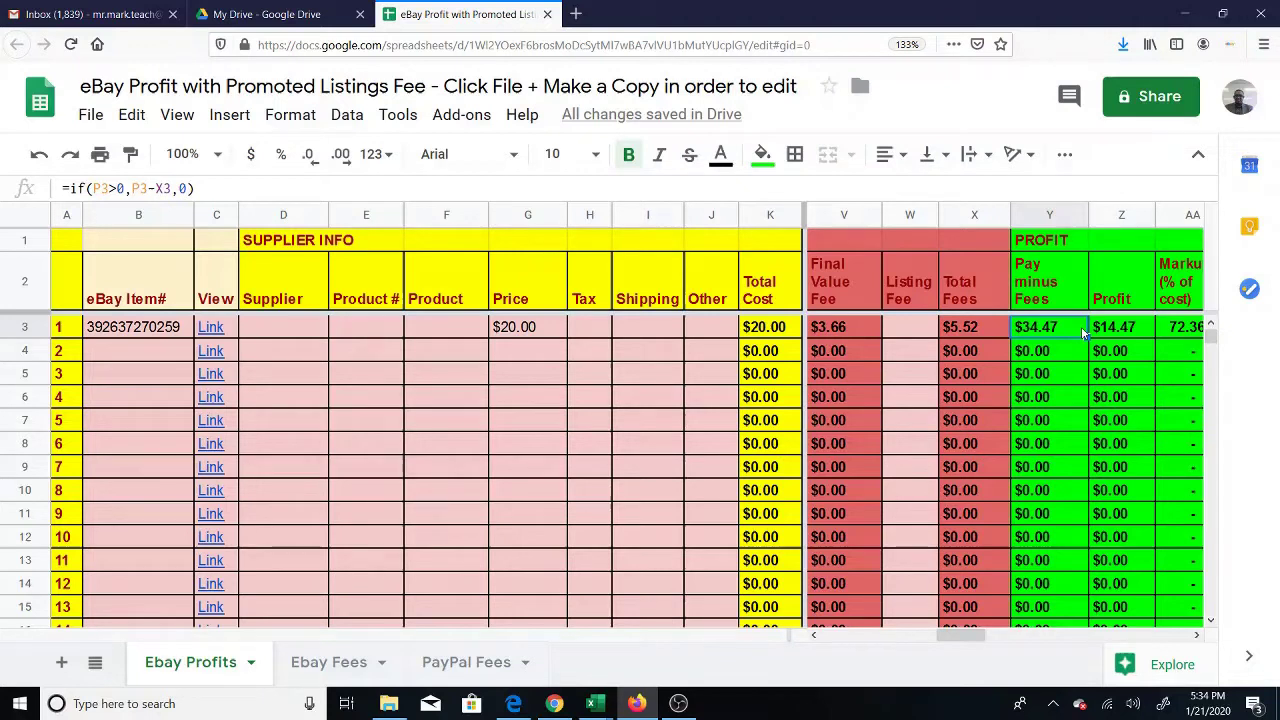
{"action": "key", "text": "Right"}
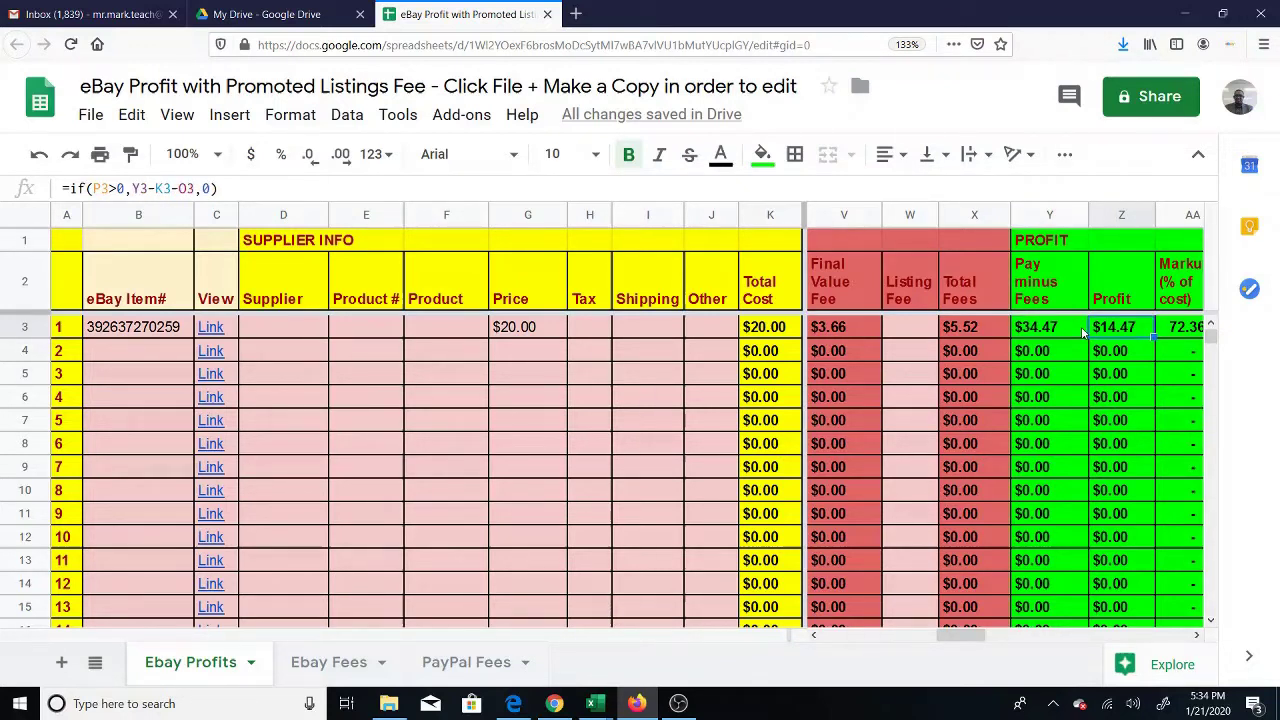
{"action": "key", "text": "Left"}
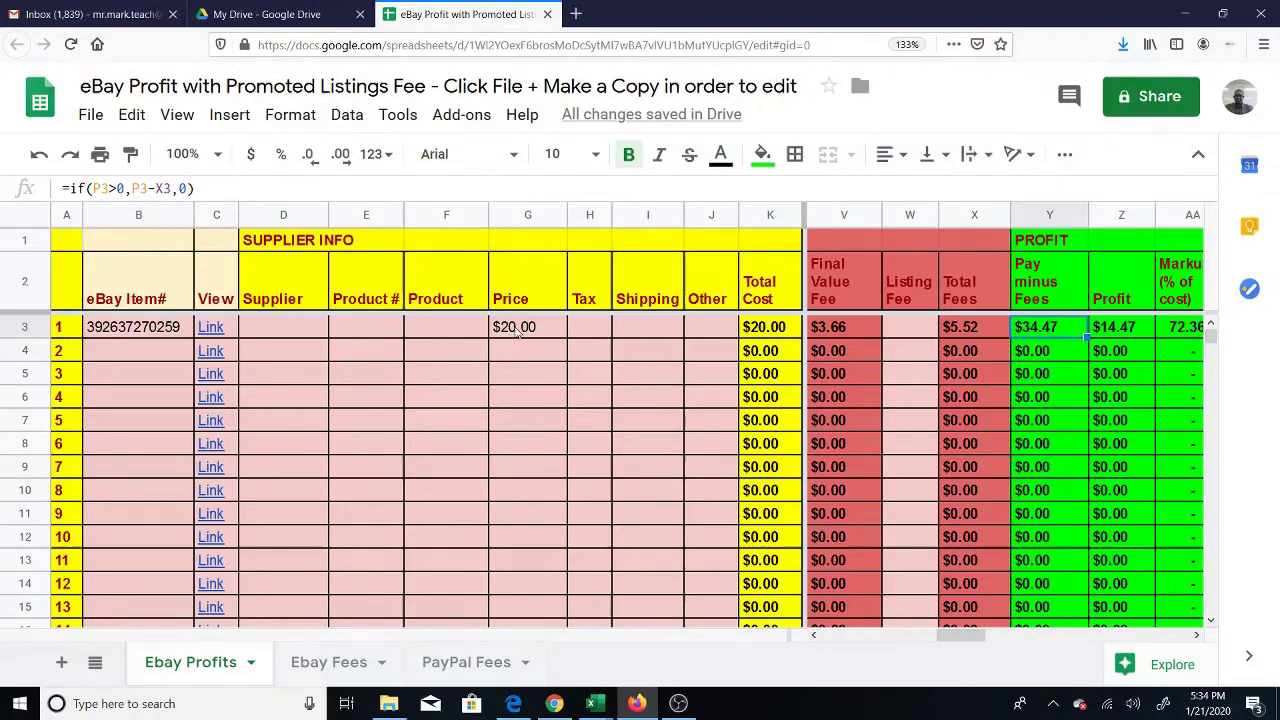
{"action": "left_click", "coordinate": [1122, 334]}
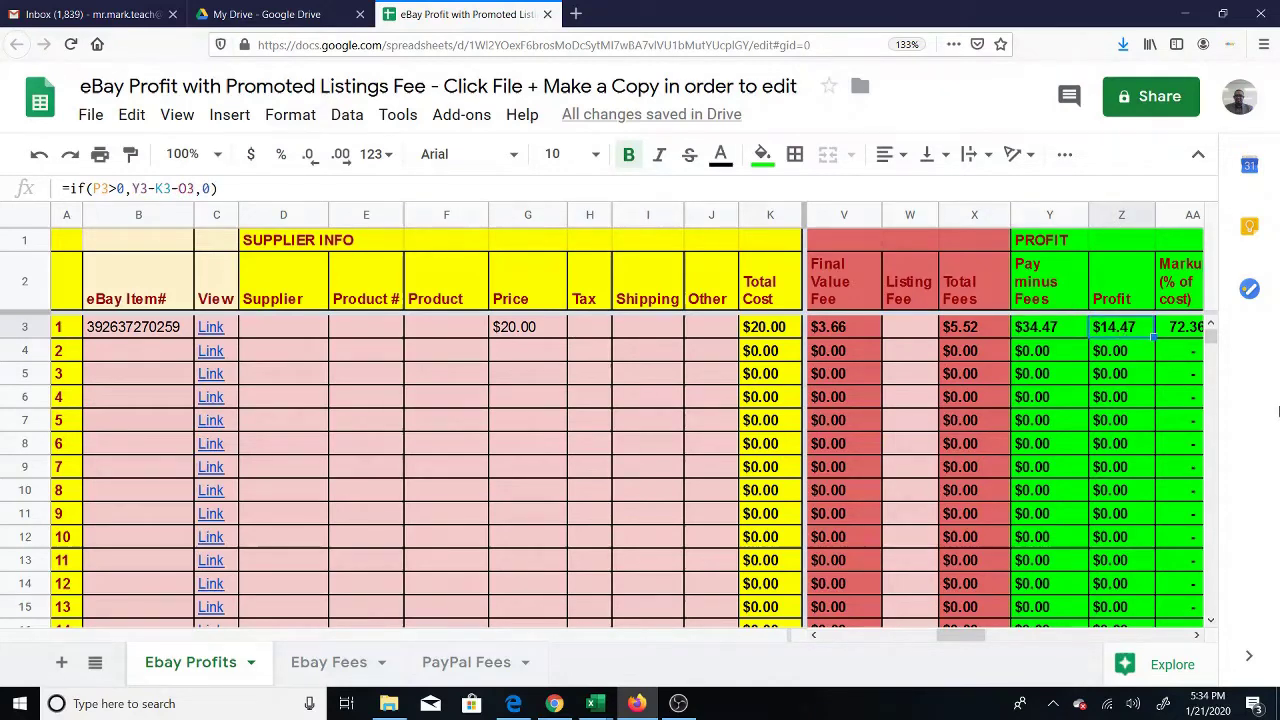
{"action": "key", "text": "Right"}
{"action": "key", "text": "Left"}
{"action": "key", "text": "Right"}
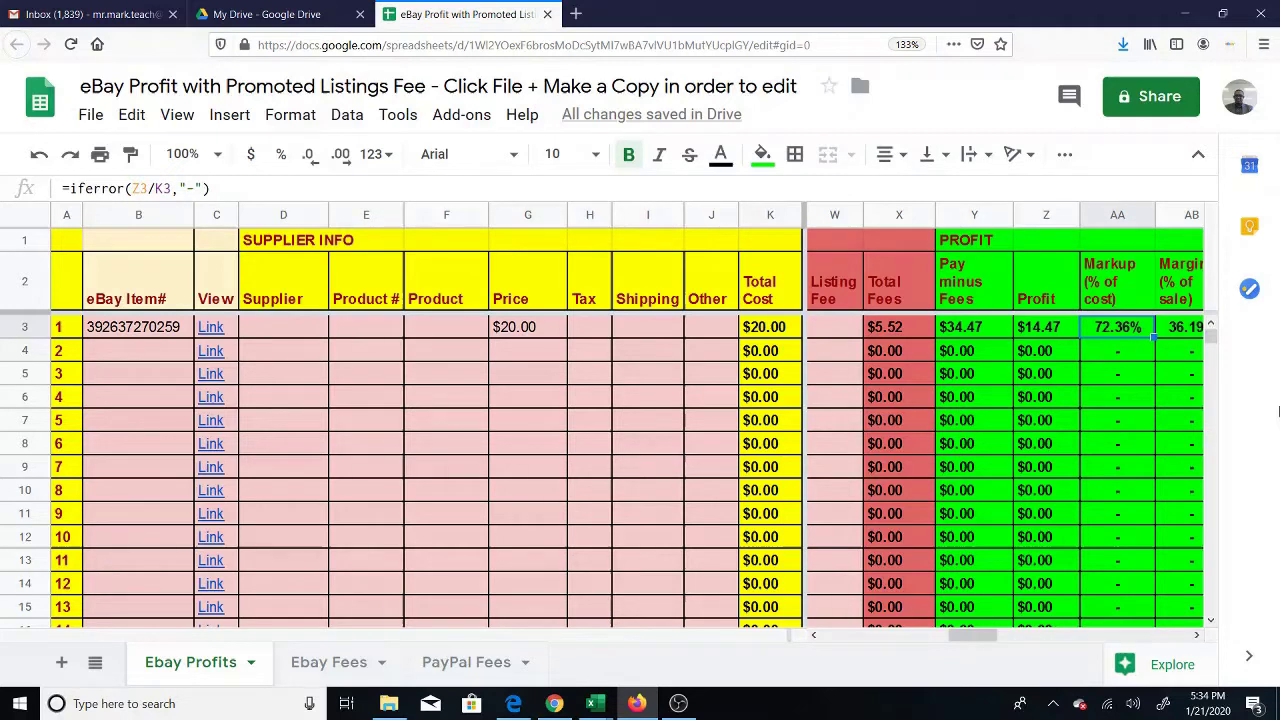
{"action": "key", "text": "Left"}
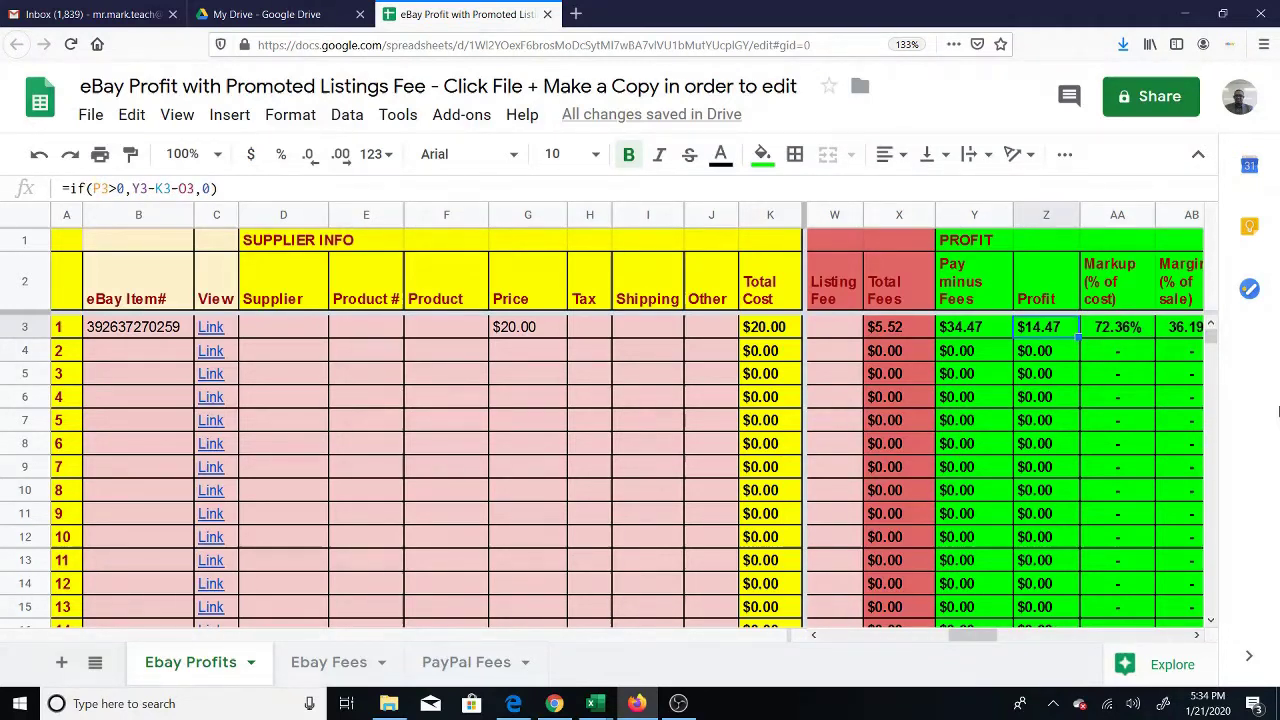
{"action": "key", "text": "Right"}
{"action": "key", "text": "Left"}
{"action": "key", "text": "Right"}
{"action": "key", "text": "Left"}
{"action": "key", "text": "Right"}
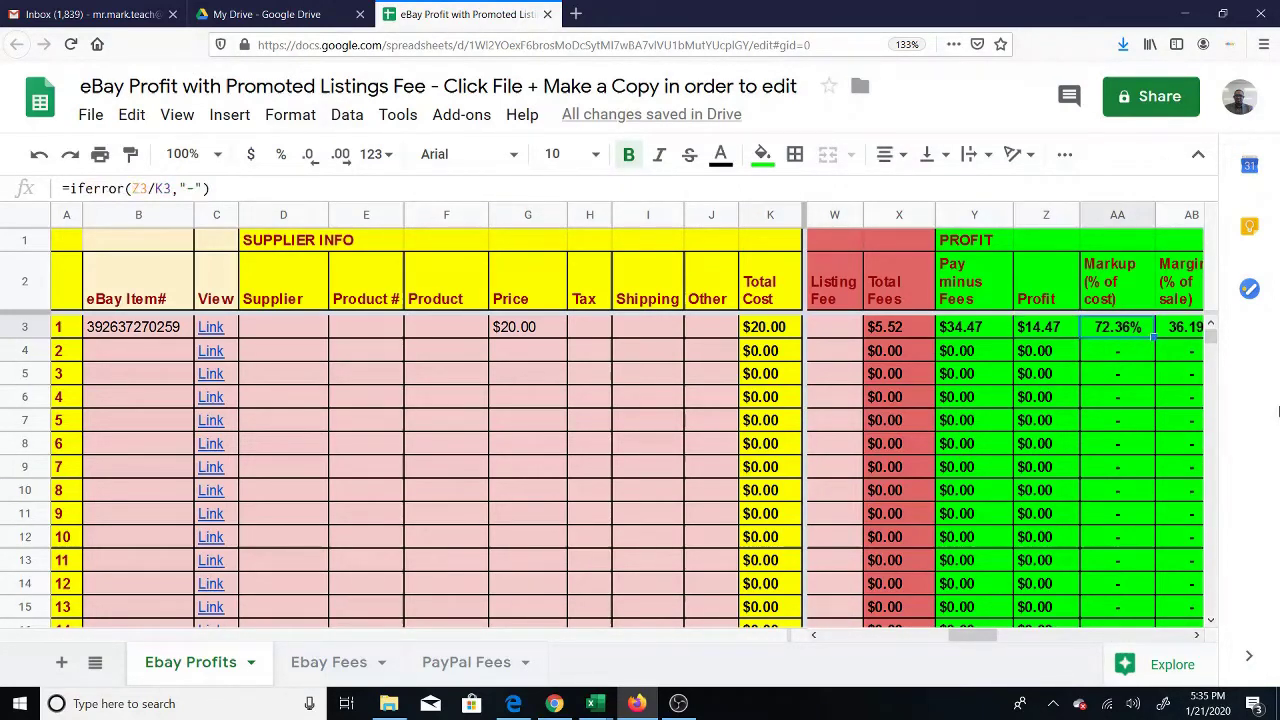
{"action": "key", "text": "Right"}
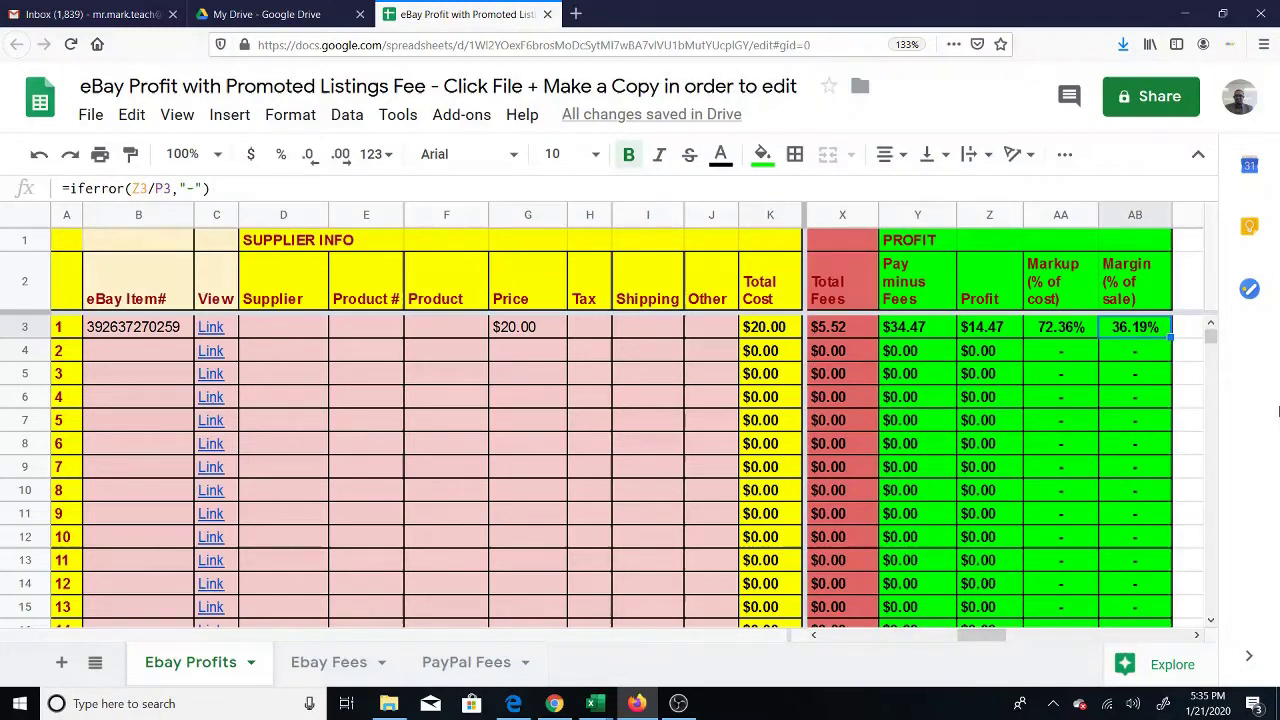
{"action": "key", "text": "Left"}
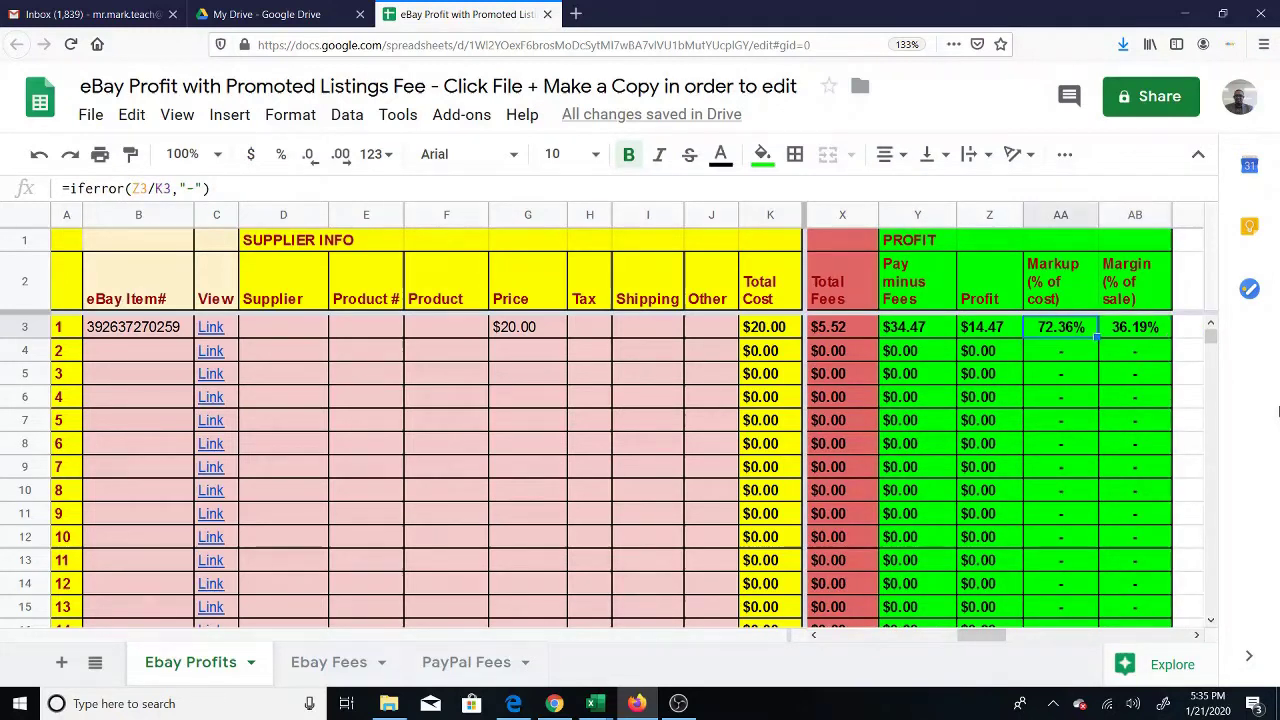
{"action": "key", "text": "Left"}
{"action": "key", "text": "Right"}
{"action": "key", "text": "Right"}
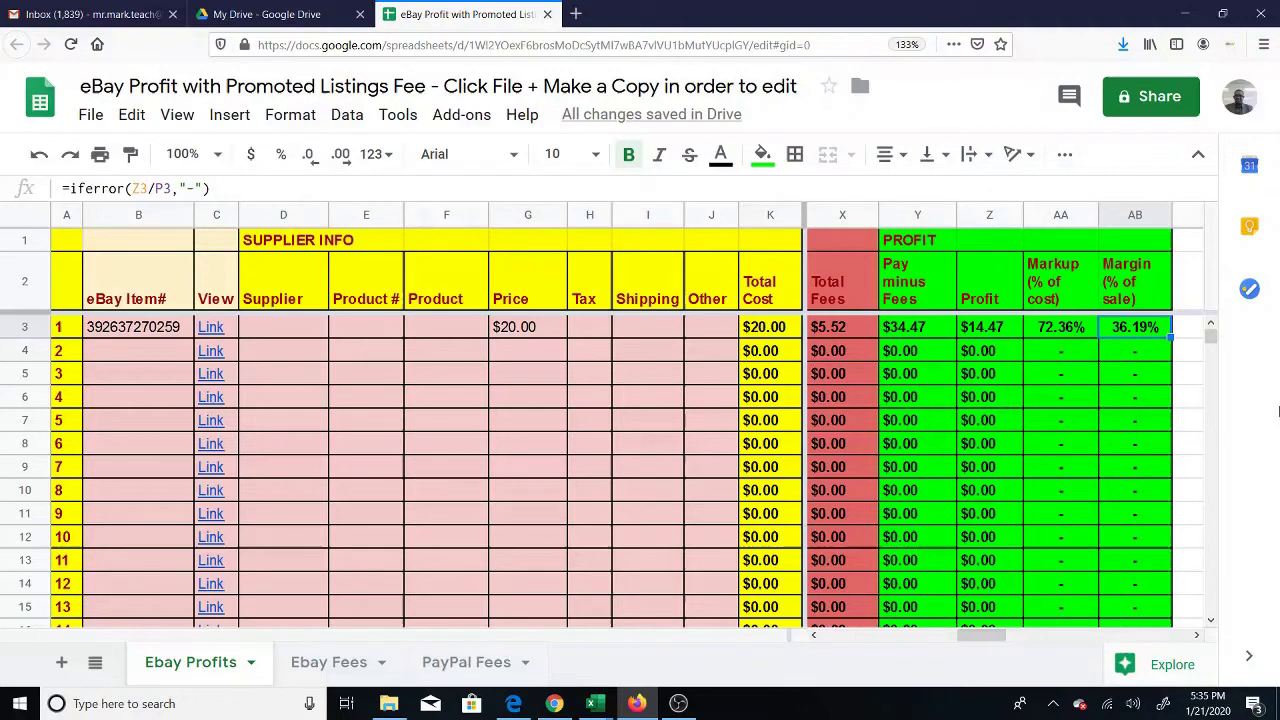
- Move from Total Fees in X3 back across row 3 to Buyer Payment with Tax in Q3
{"action": "key", "text": "Left"}
{"action": "key", "text": "Left"}
{"action": "key", "text": "Left"}
{"action": "key", "text": "Left"}
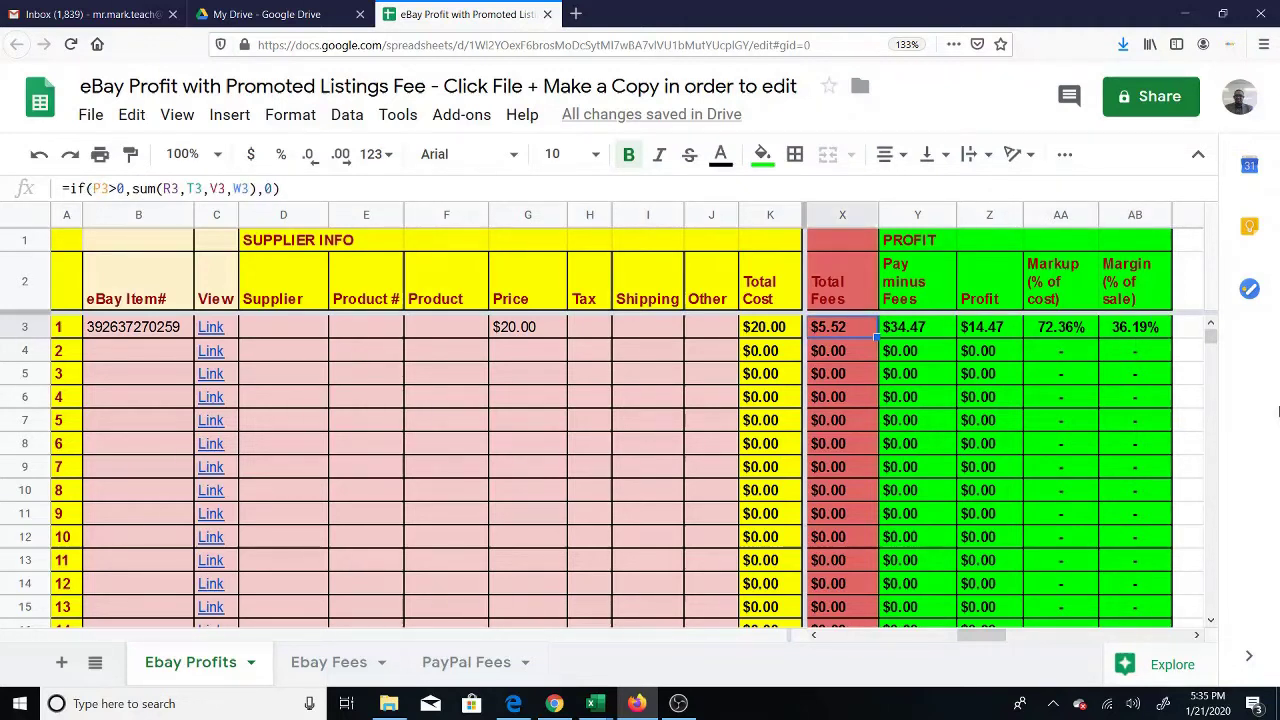
{"action": "key", "text": "Right"}
{"action": "key", "text": "Right"}
{"action": "key", "text": "Right"}
{"action": "key", "text": "Left"}
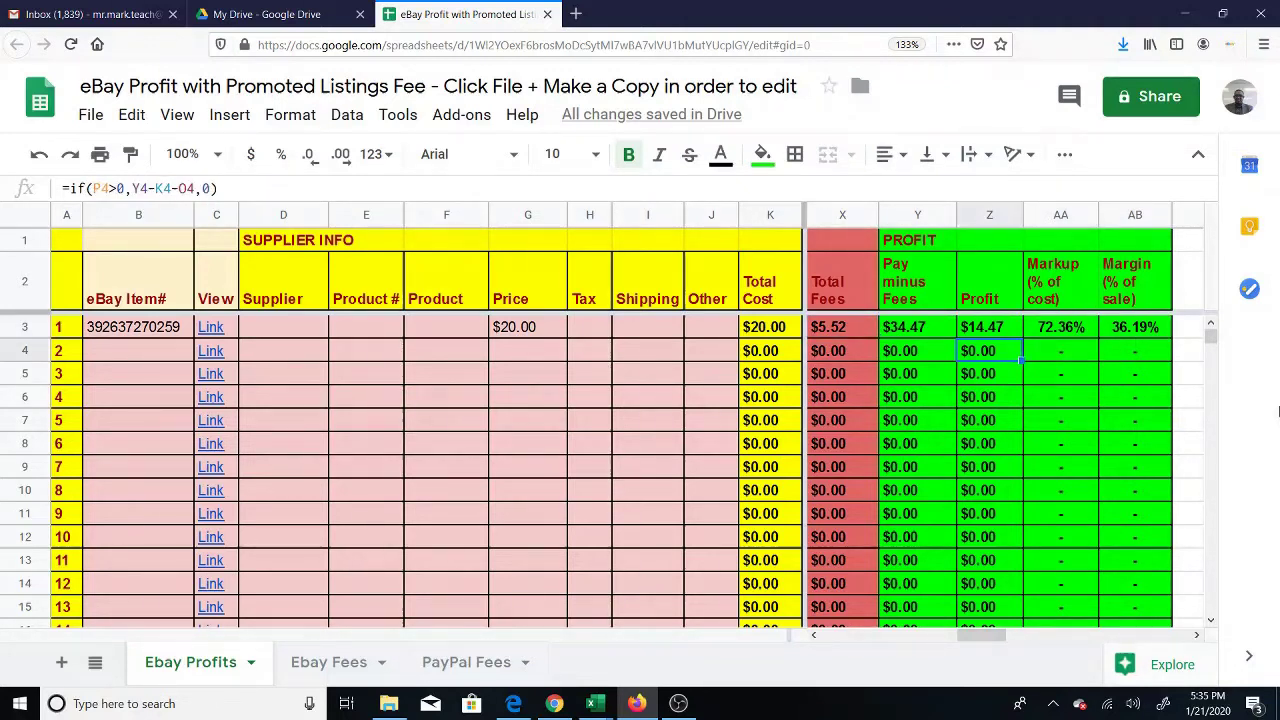
{"action": "key", "text": "Left"}
{"action": "key", "text": "Down"}
{"action": "key", "text": "Left"}
{"action": "key", "text": "Left"}
{"action": "key", "text": "Left"}
{"action": "key", "text": "Left"}
{"action": "key", "text": "Left"}
{"action": "key", "text": "Left"}
{"action": "key", "text": "Left"}
{"action": "key", "text": "Left"}
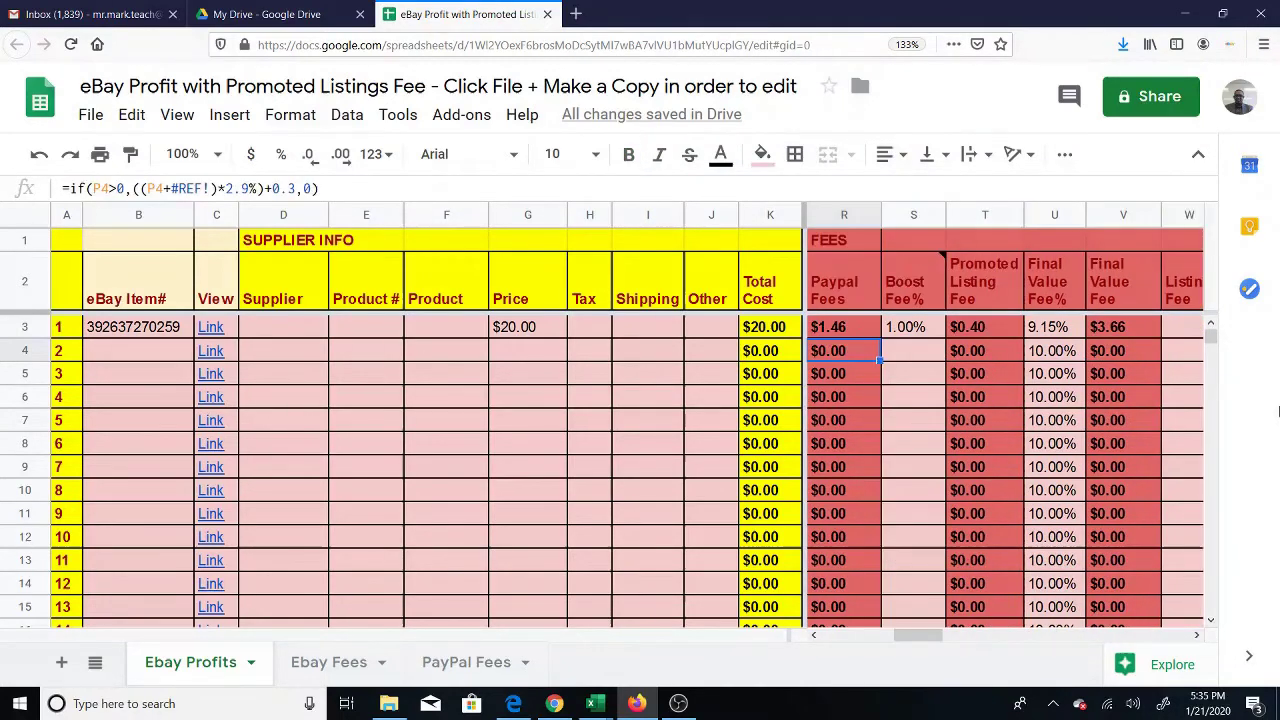
{"action": "key", "text": "Left"}
{"action": "key", "text": "Up"}
{"action": "key", "text": "Right"}
{"action": "key", "text": "Left"}
{"action": "key", "text": "Right"}
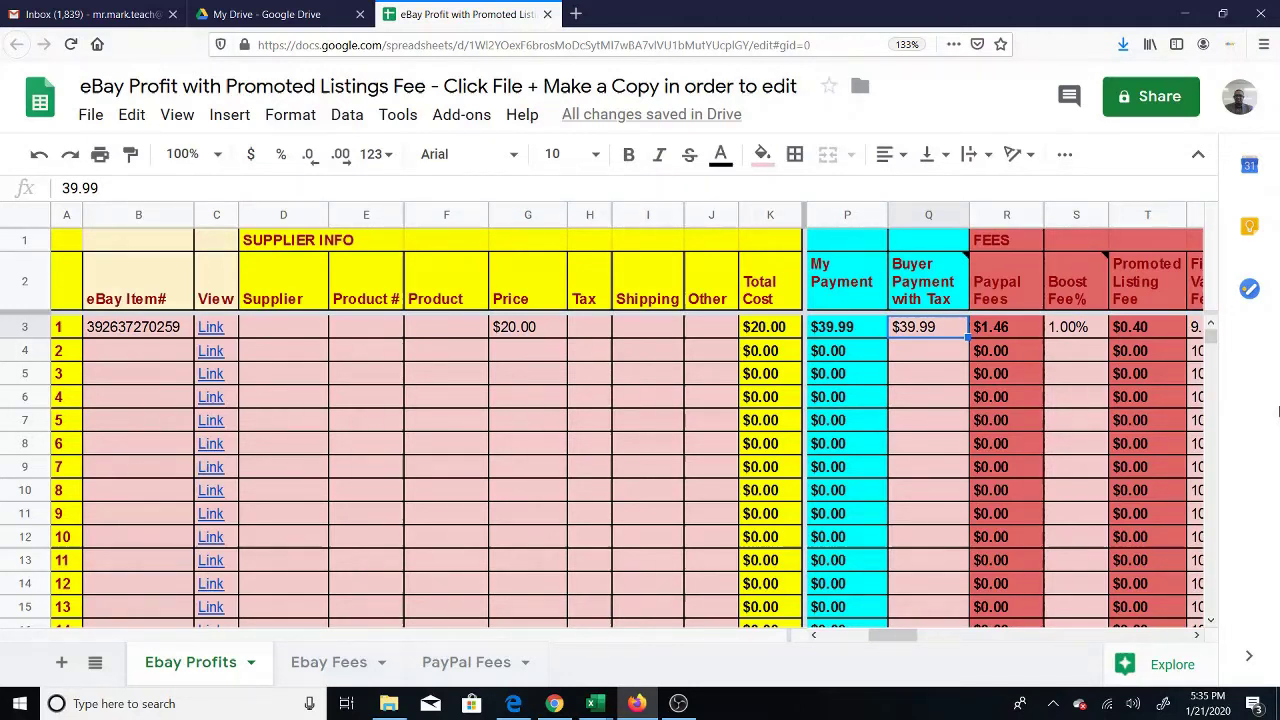
- Change Q3 to $41.40 and confirm Paypal Fees in R3 rose to $1.50
{"action": "type", "text": "41"}
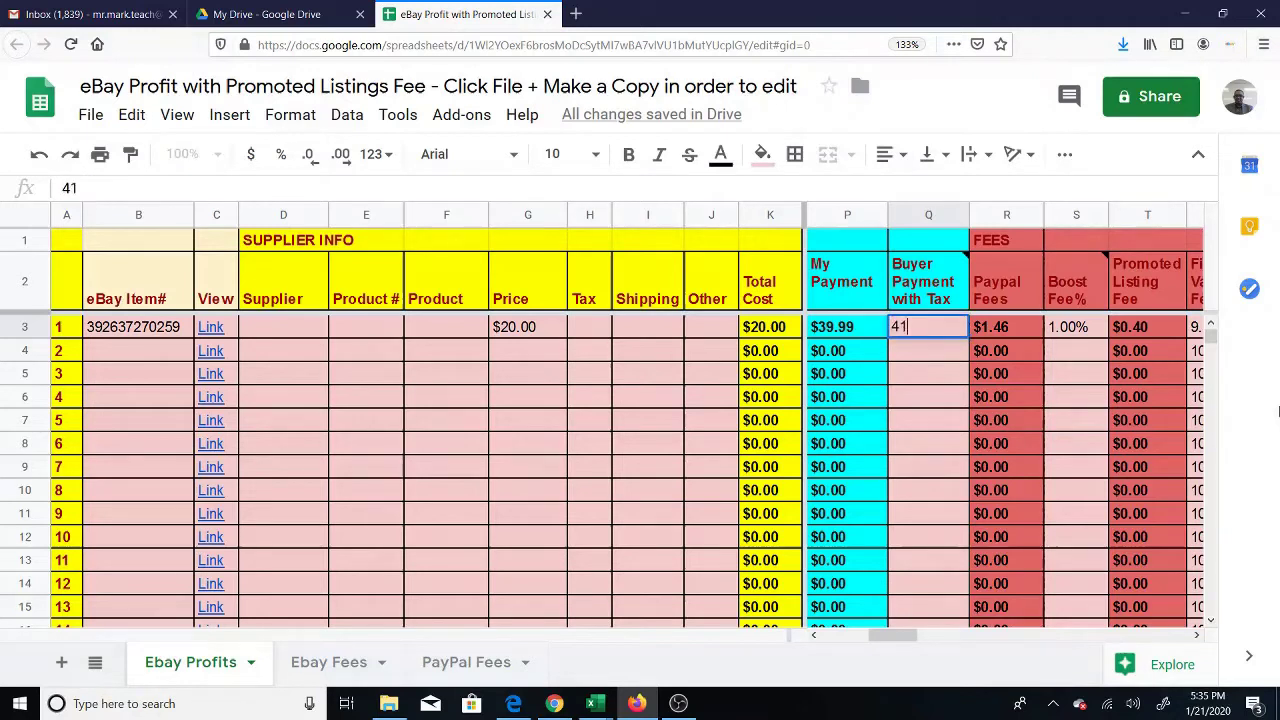
{"action": "type", "text": ".40"}
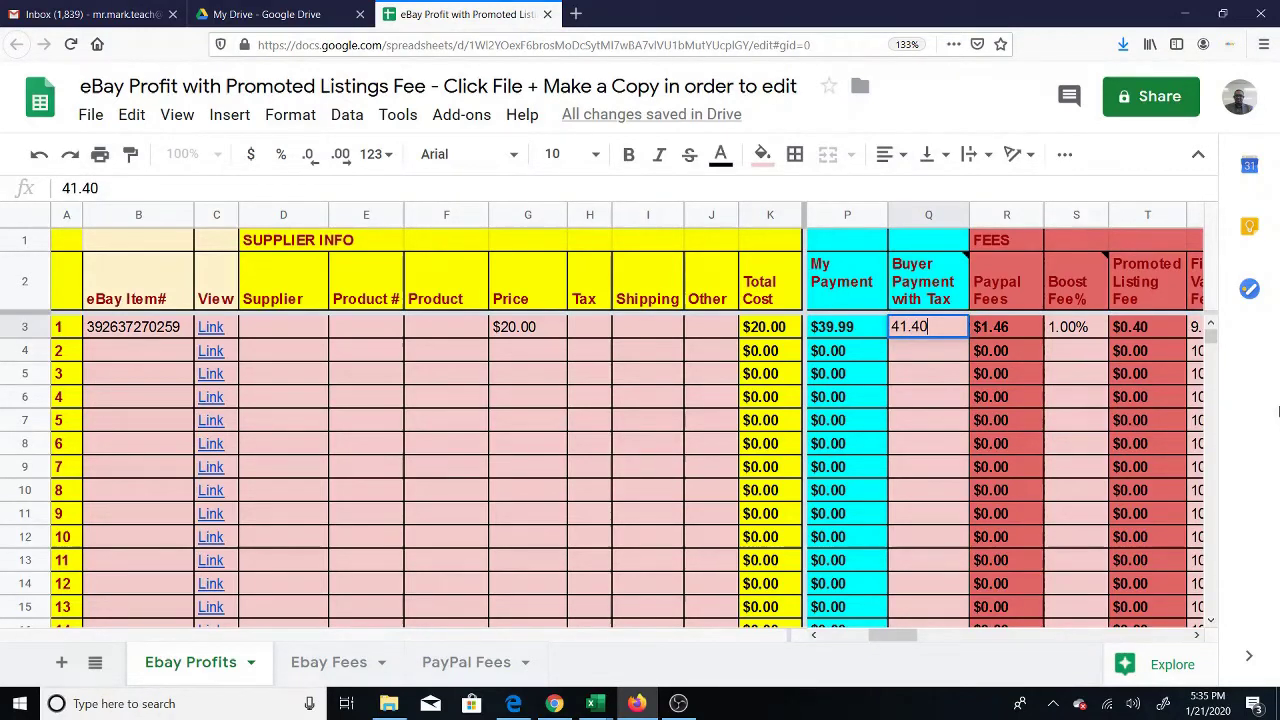
{"action": "key", "text": "Return"}
{"action": "key", "text": "Up"}
{"action": "key", "text": "Right"}
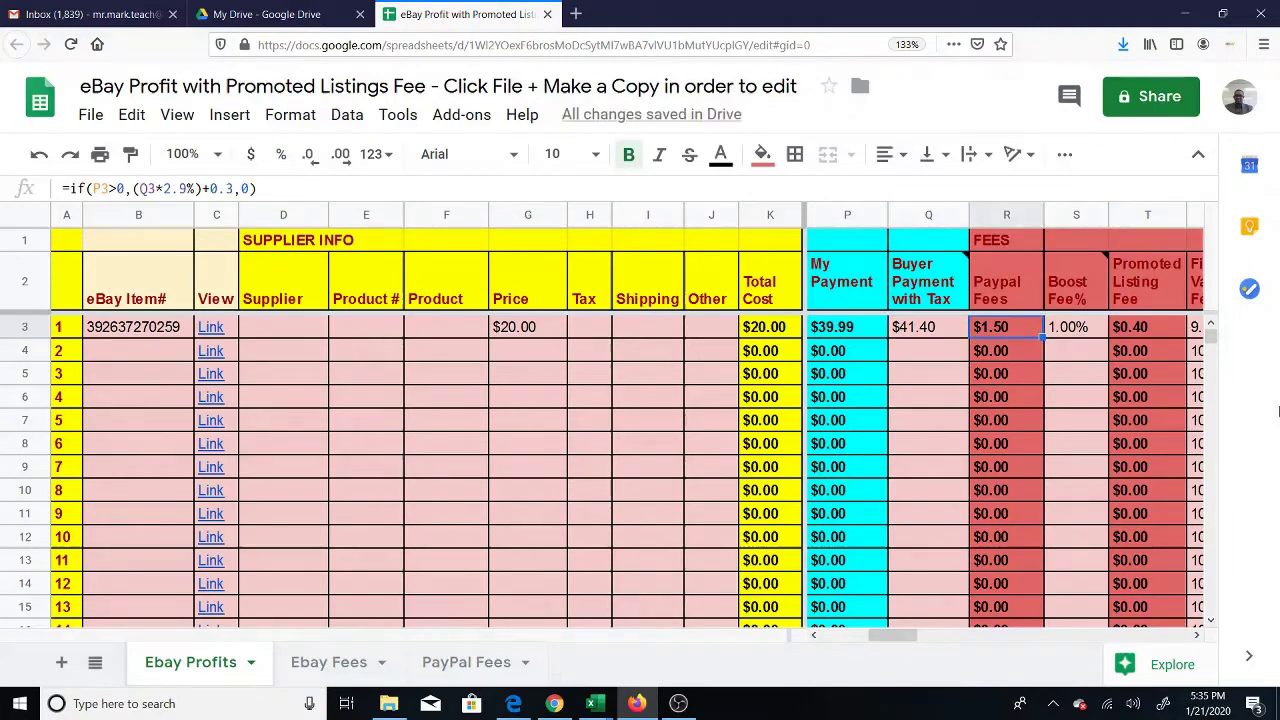
{"action": "key", "text": "Left"}
{"action": "key", "text": "Right"}
{"action": "key", "text": "Right"}
{"action": "key", "text": "Right"}
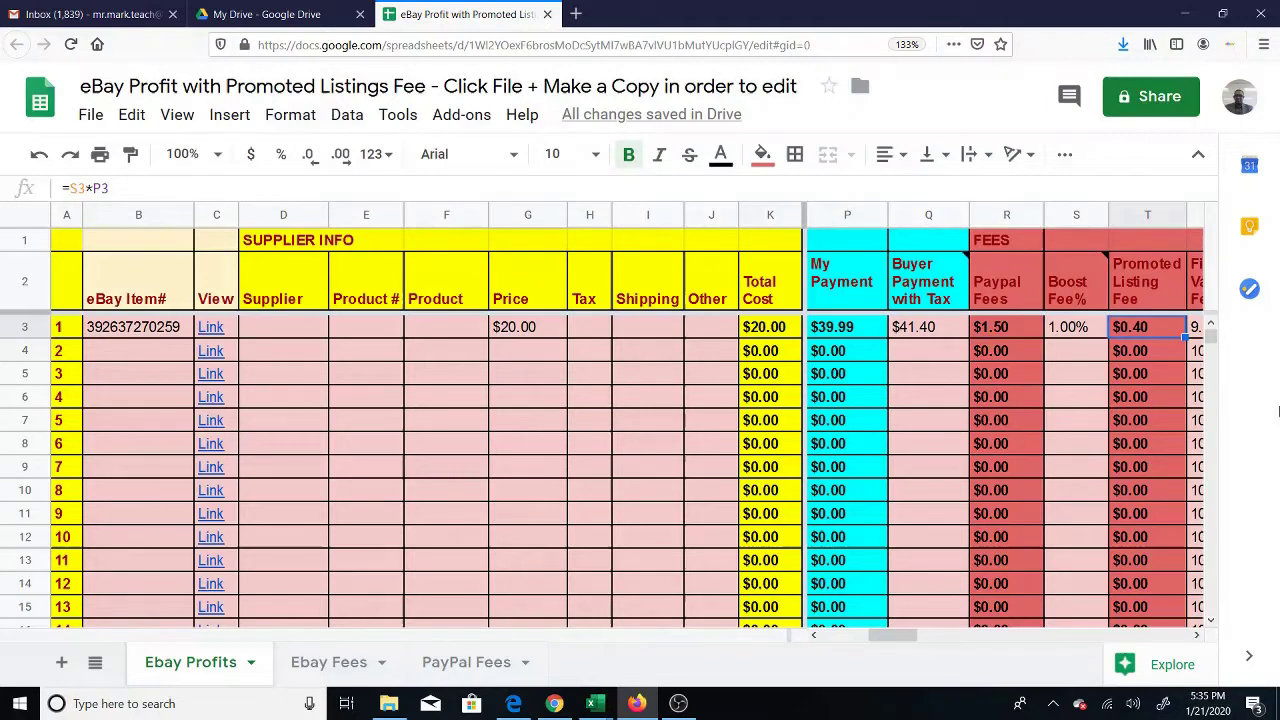
{"action": "key", "text": "Left"}
{"action": "key", "text": "Left"}
{"action": "key", "text": "Left"}
{"action": "key", "text": "Left"}
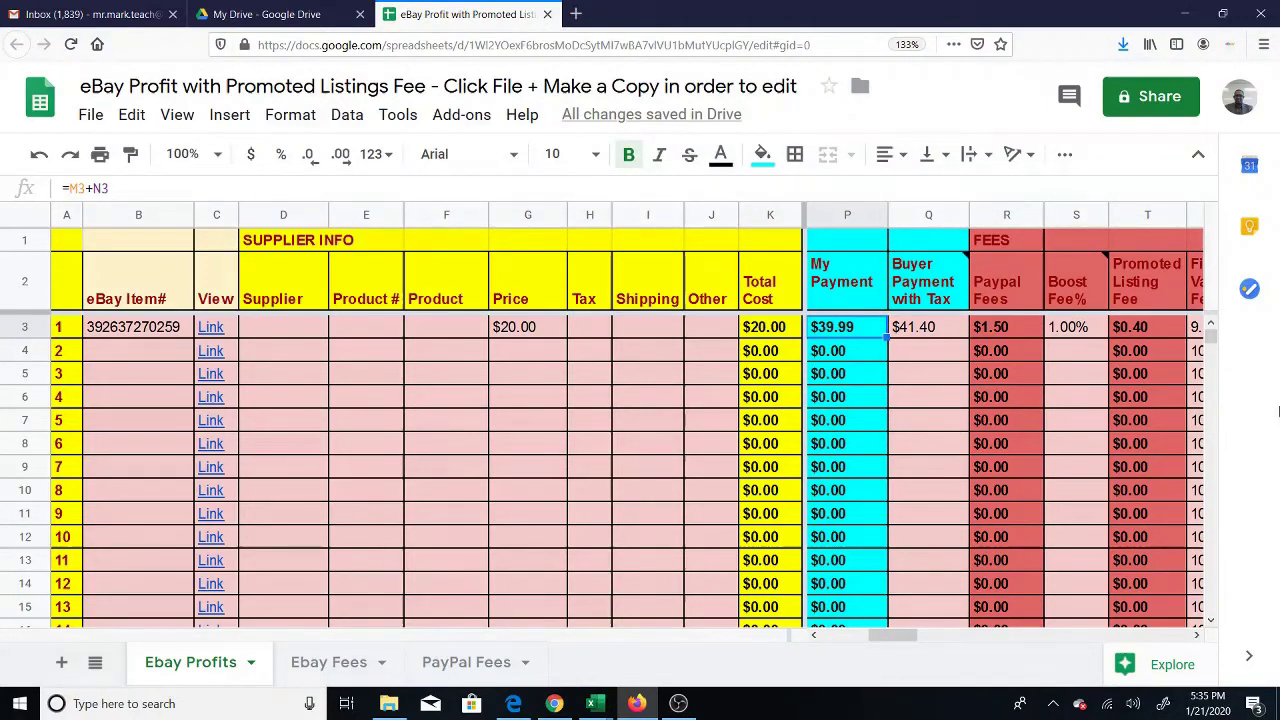
{"action": "key", "text": "Right"}
{"action": "key", "text": "Right"}
{"action": "key", "text": "Right"}
{"action": "key", "text": "Left"}
{"action": "key", "text": "Left"}
{"action": "key", "text": "Left"}
{"action": "key", "text": "Right"}
{"action": "key", "text": "Right"}
{"action": "key", "text": "Right"}
{"action": "key", "text": "Right"}
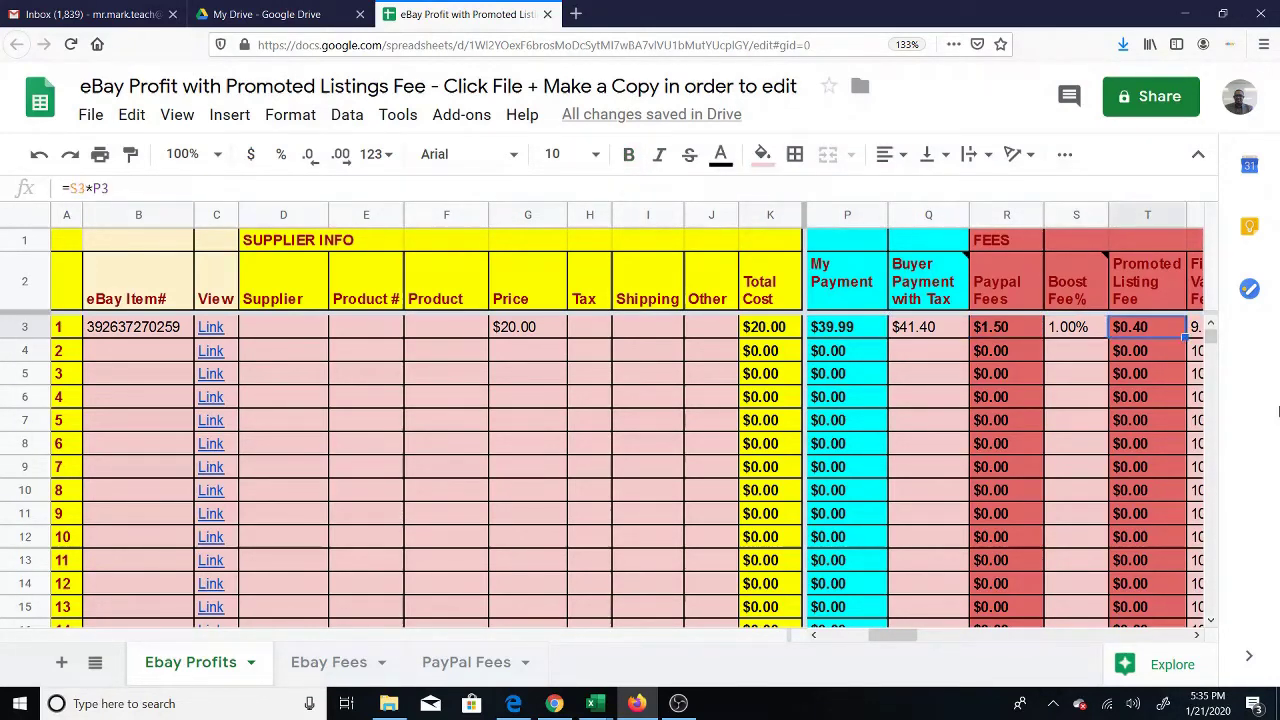
{"action": "key", "text": "Left"}
{"action": "key", "text": "Left"}
{"action": "key", "text": "Left"}
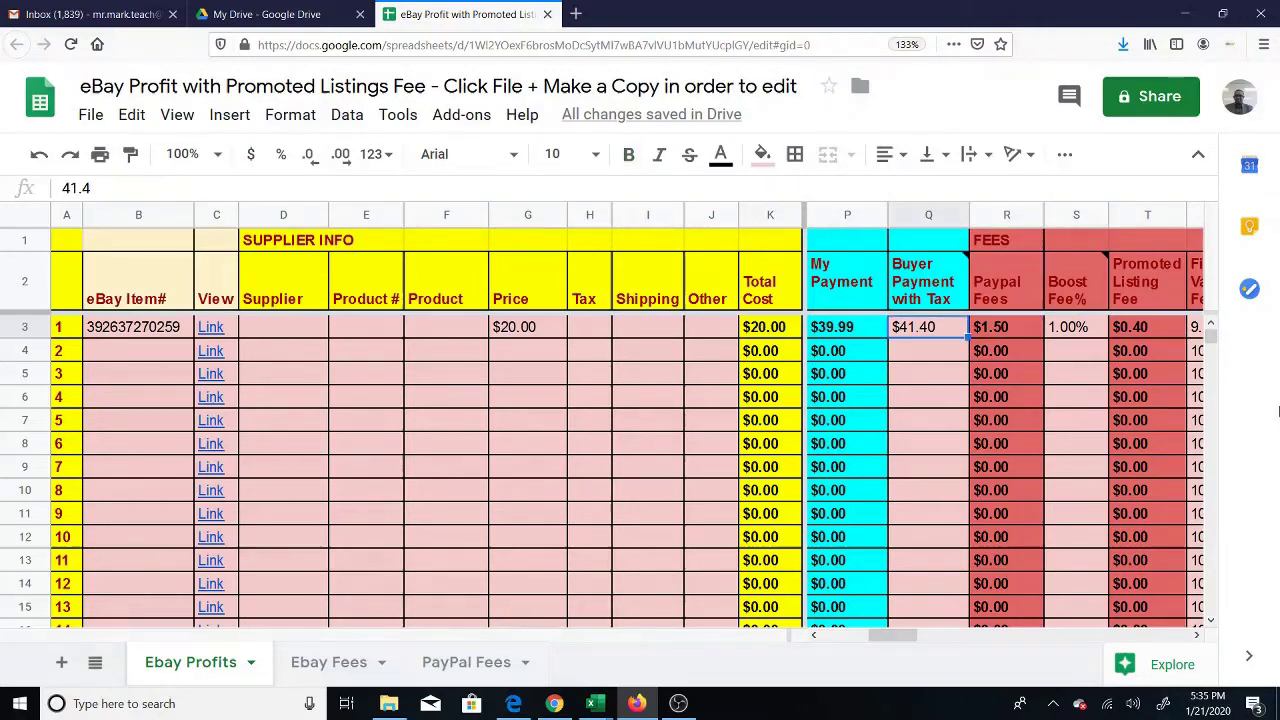
{"action": "key", "text": "Right"}
{"action": "key", "text": "Left"}
{"action": "key", "text": "Right"}
{"action": "key", "text": "Right"}
{"action": "key", "text": "Right"}
{"action": "key", "text": "Right"}
{"action": "key", "text": "Right"}
{"action": "key", "text": "Right"}
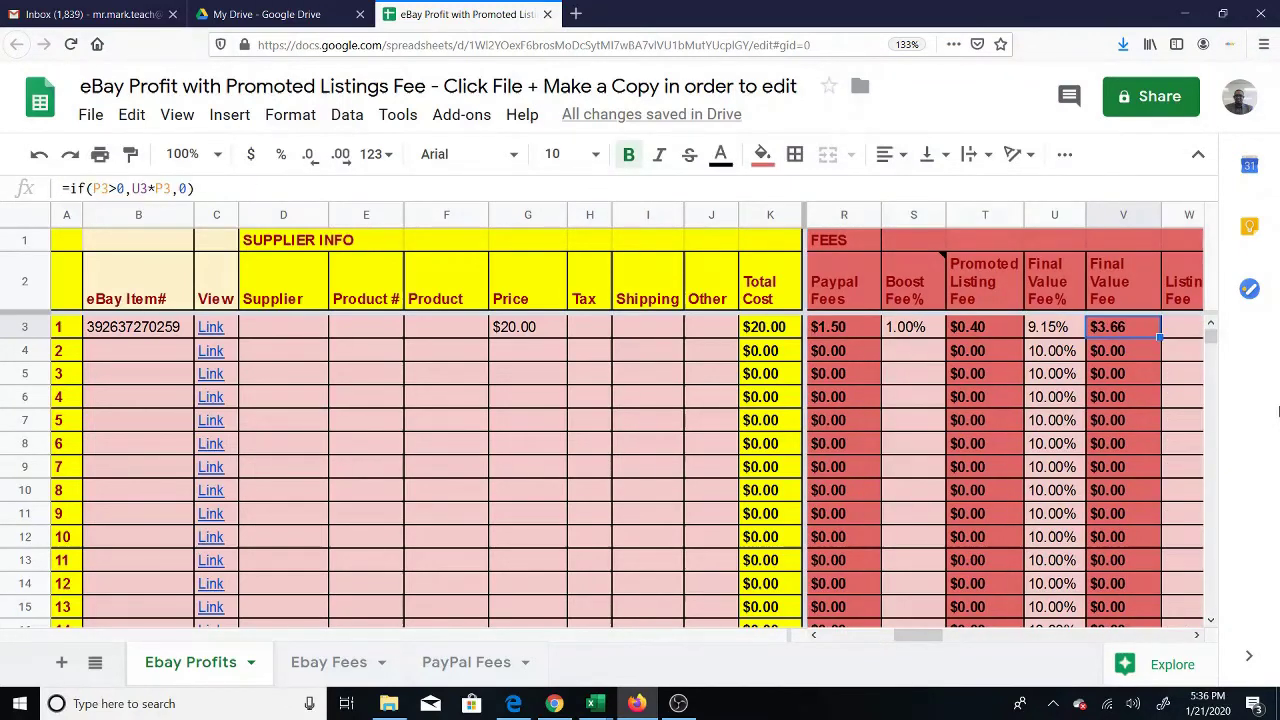
{"action": "key", "text": "Left"}
{"action": "key", "text": "Left"}
{"action": "key", "text": "Left"}
{"action": "key", "text": "Left"}
{"action": "key", "text": "Left"}
{"action": "key", "text": "Left"}
{"action": "key", "text": "Left"}
{"action": "key", "text": "Left"}
{"action": "key", "text": "Left"}
{"action": "key", "text": "Left"}
{"action": "key", "text": "Left"}
{"action": "key", "text": "Left"}
{"action": "key", "text": "Left"}
{"action": "key", "text": "Left"}
{"action": "key", "text": "Left"}
{"action": "key", "text": "Left"}
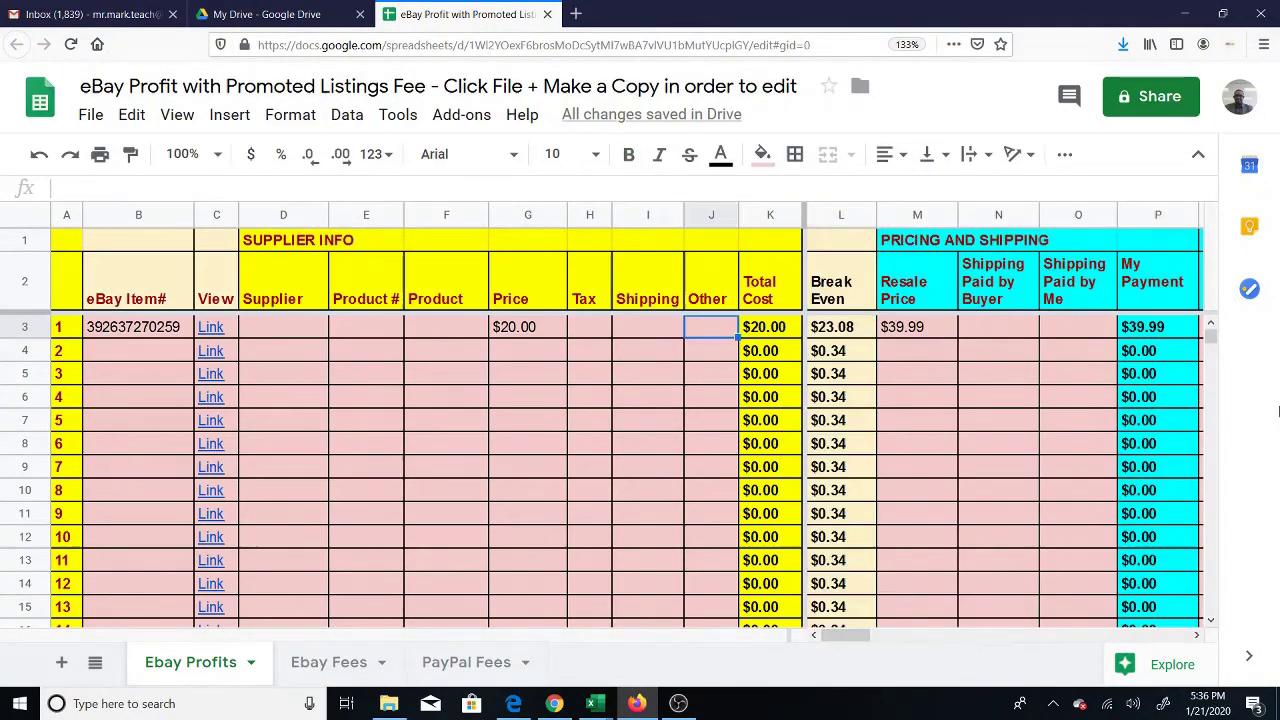
{"action": "key", "text": "Left"}
{"action": "key", "text": "Left"}
{"action": "key", "text": "Left"}
{"action": "key", "text": "Left"}
{"action": "key", "text": "Left"}
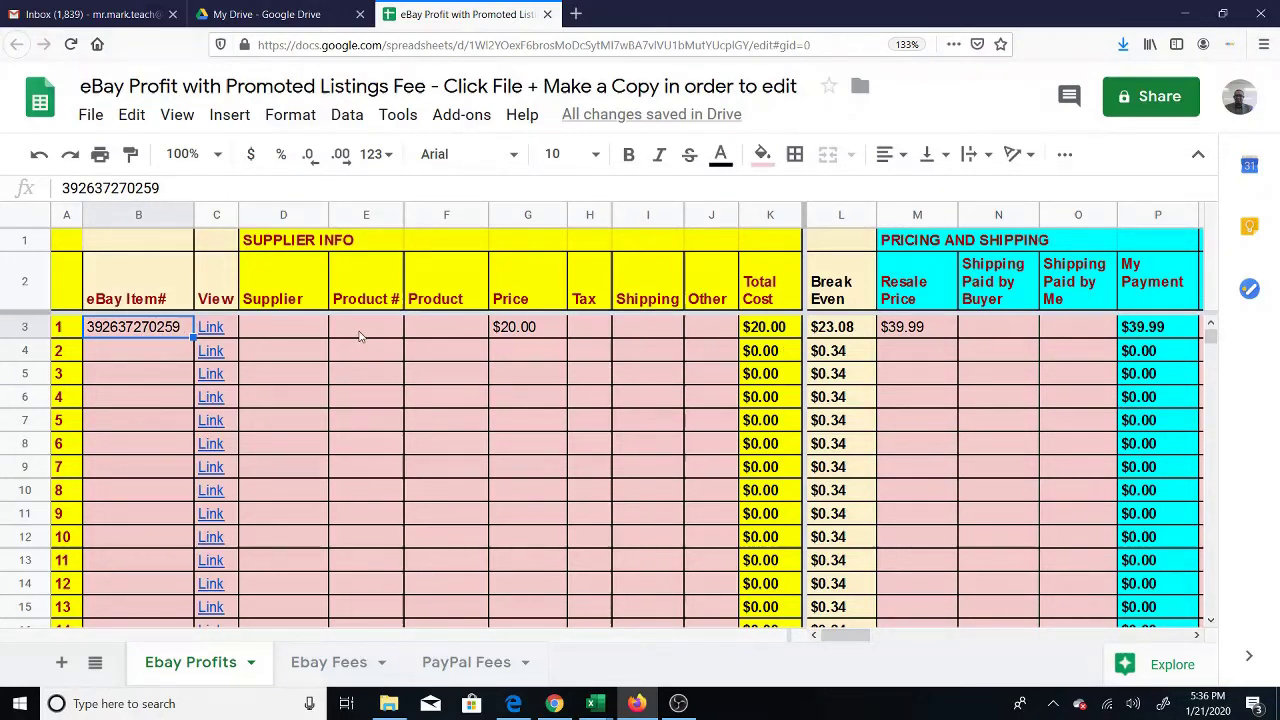
{"action": "left_click", "coordinate": [211, 329]}
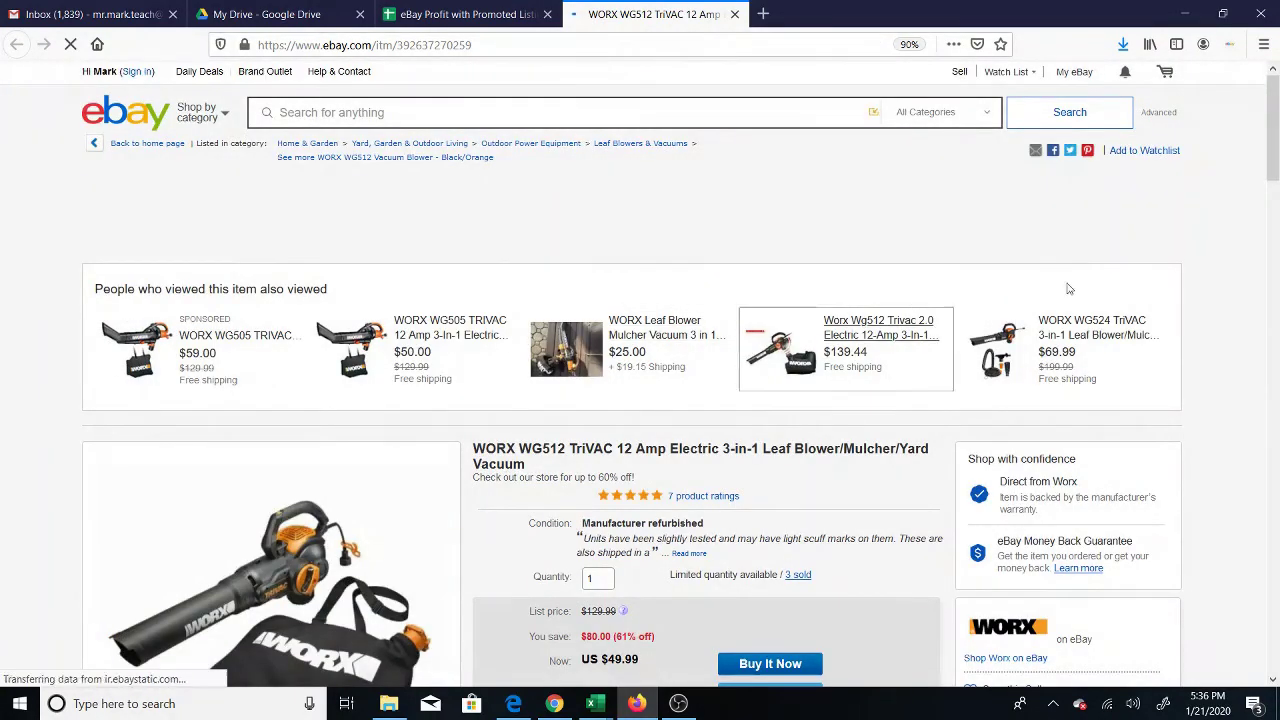
- Scroll the WORX WG512 TriVAC listing to its US $49.99 price, then return to the spreadsheet
{"action": "scroll", "coordinate": [1273, 117], "scroll_direction": "down", "scroll_amount": 3}
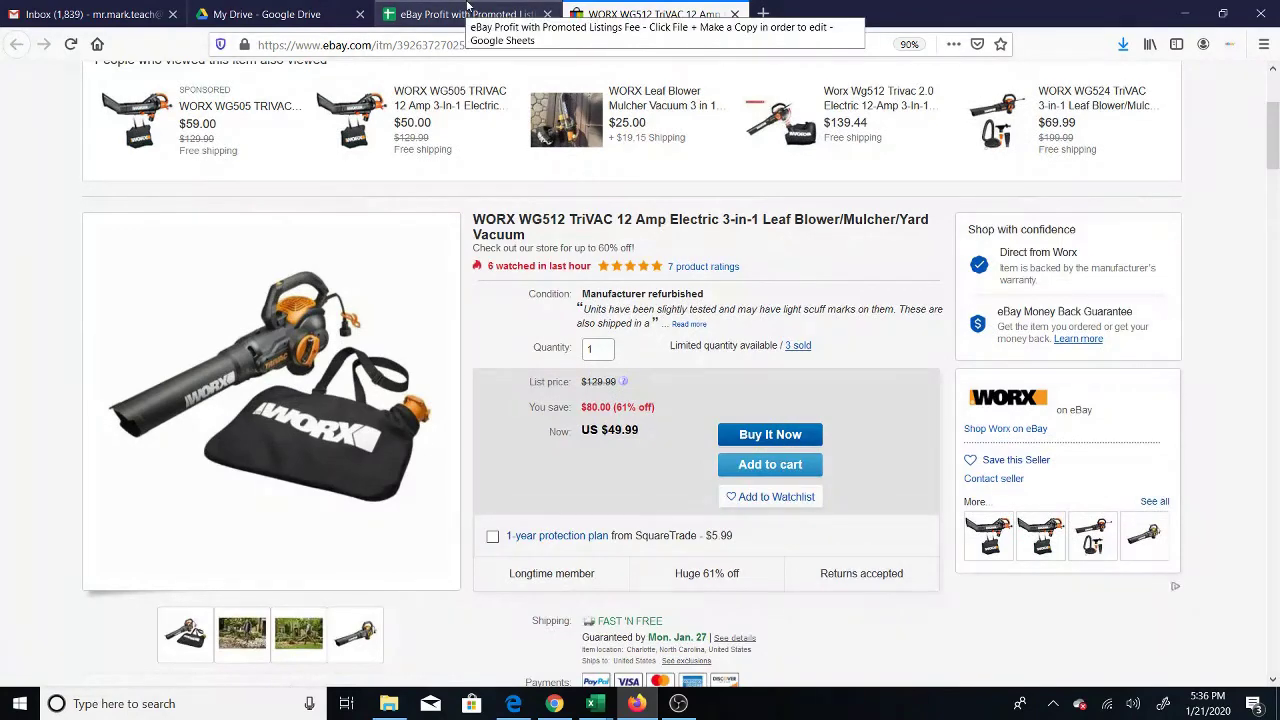
{"action": "left_click", "coordinate": [465, 12]}
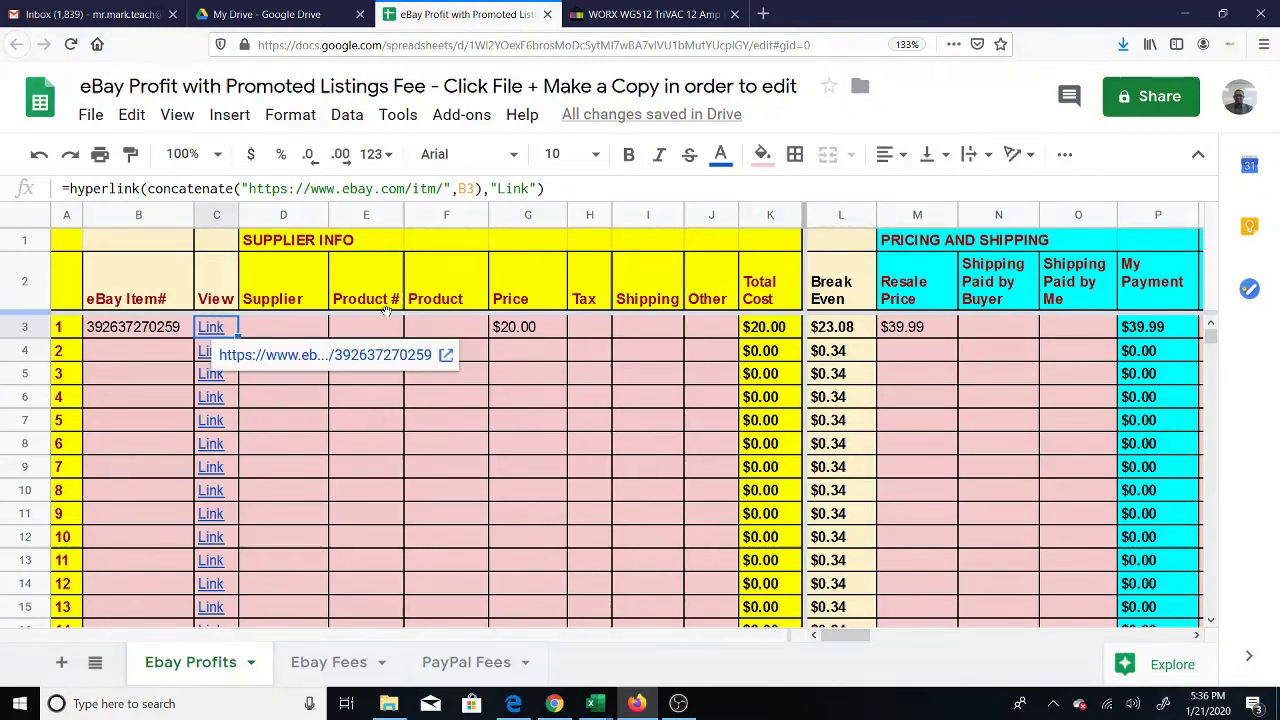
{"action": "left_click", "coordinate": [312, 332]}
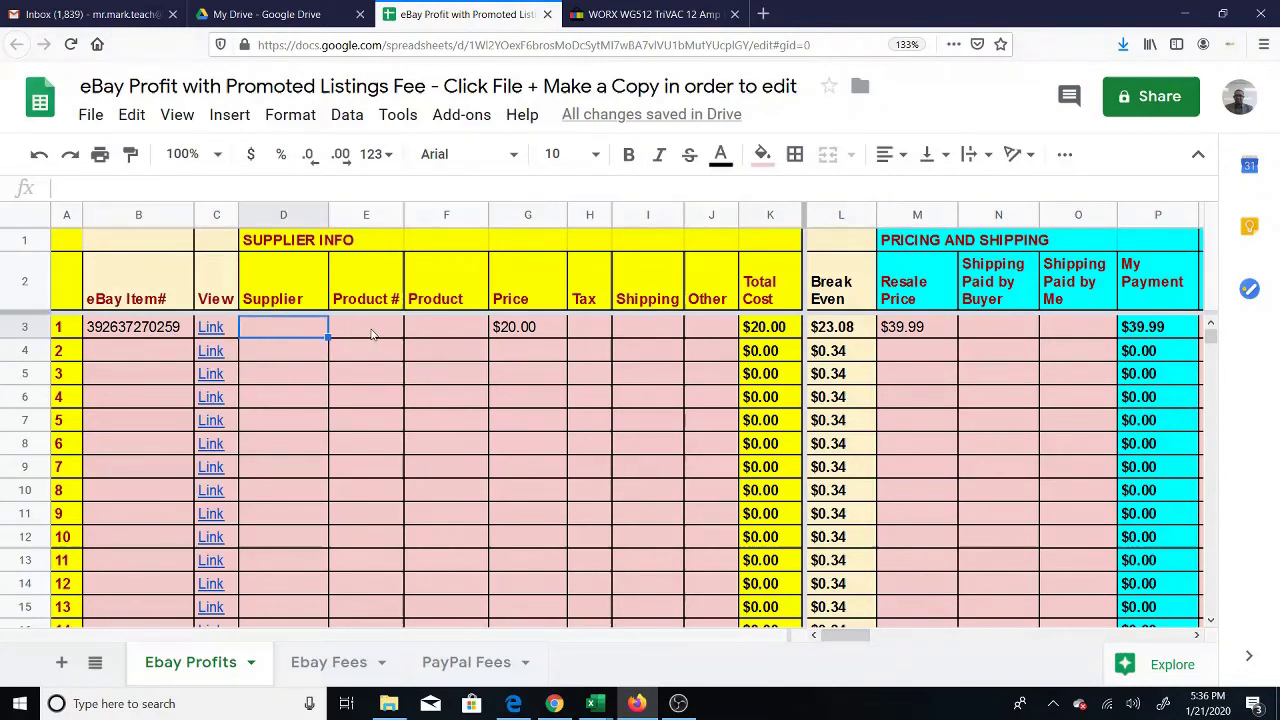
{"action": "left_click", "coordinate": [446, 311]}
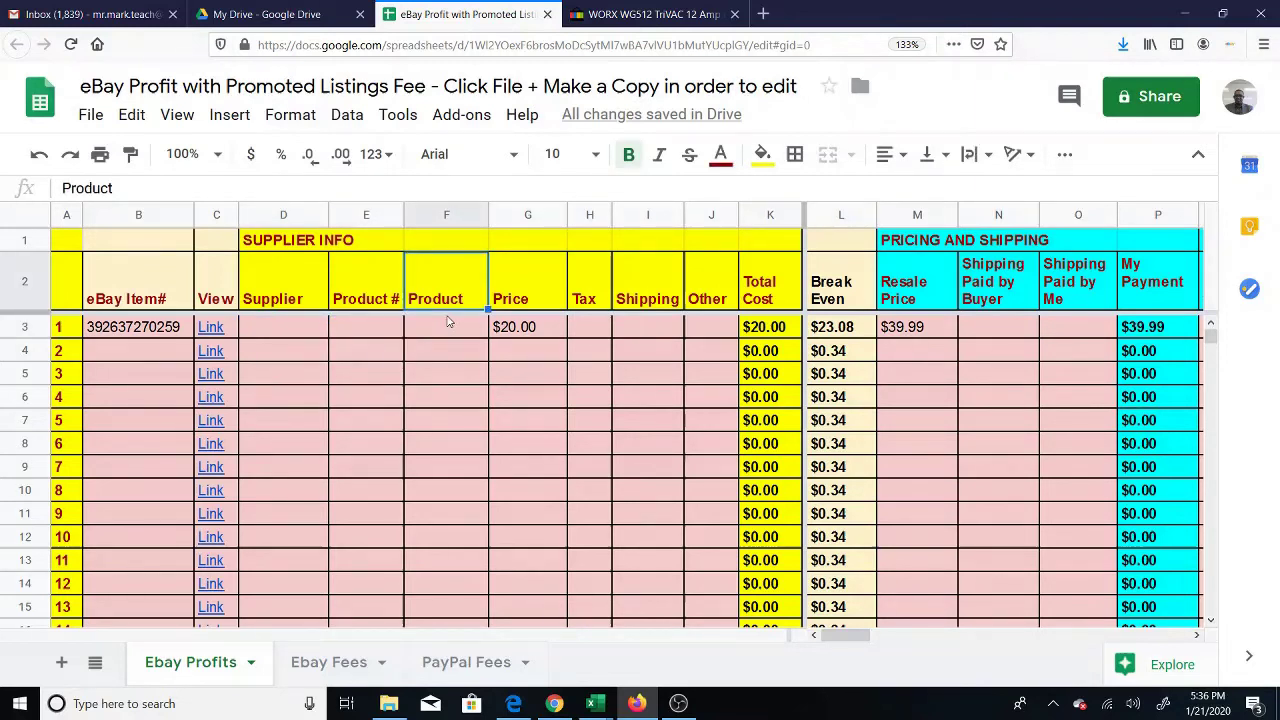
{"action": "left_click", "coordinate": [312, 336]}
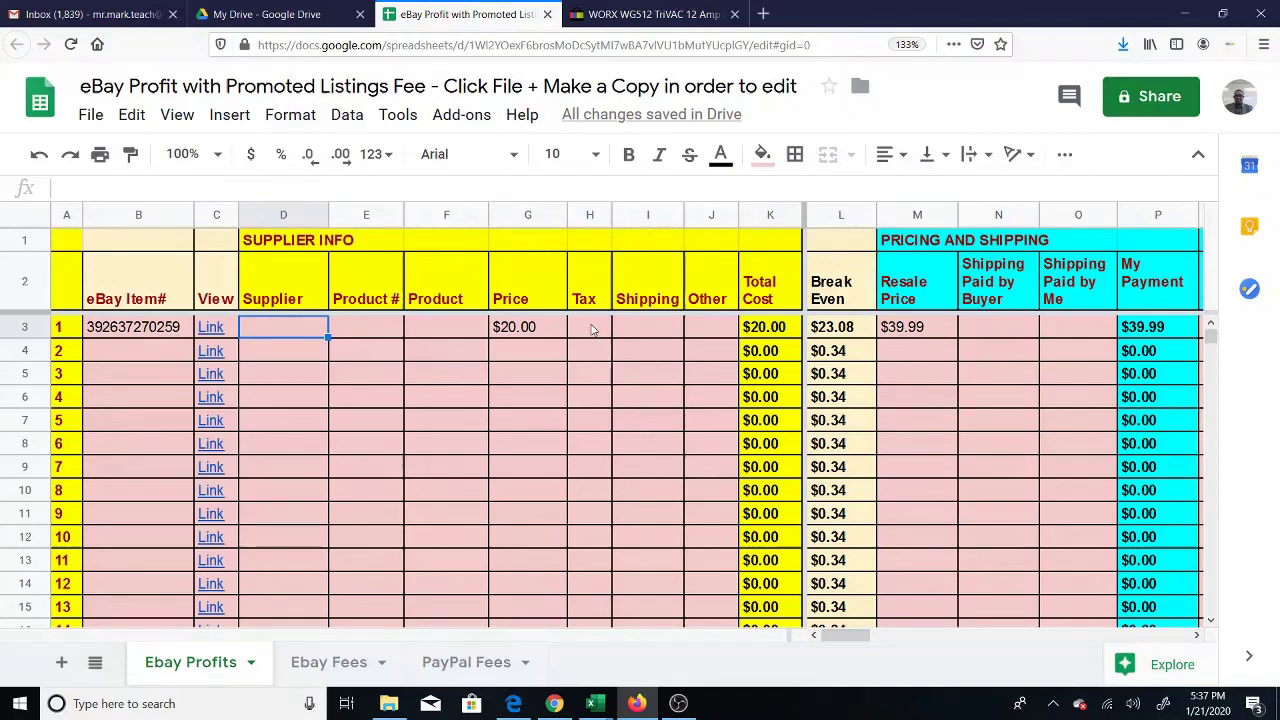
{"action": "key", "text": "Right"}
{"action": "key", "text": "Right"}
{"action": "key", "text": "Right"}
{"action": "key", "text": "Right"}
{"action": "key", "text": "Right"}
{"action": "key", "text": "Right"}
{"action": "key", "text": "Right"}
{"action": "key", "text": "Right"}
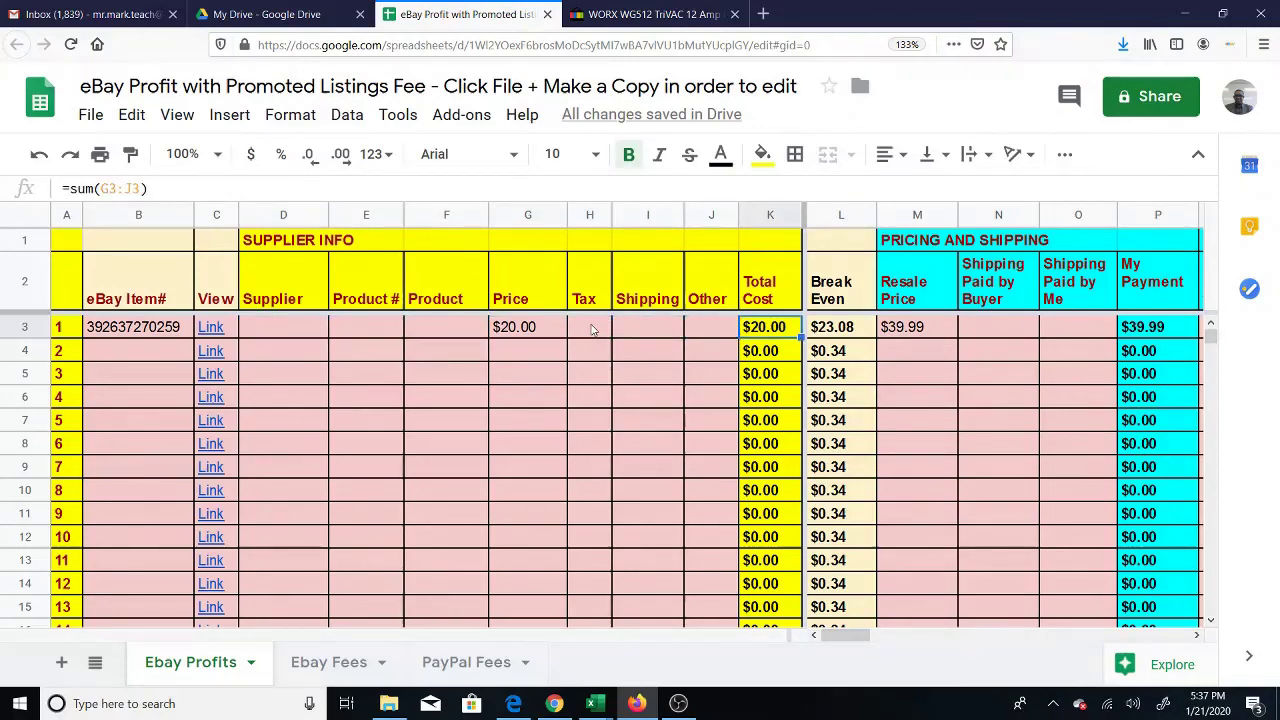
{"action": "key", "text": "Right"}
{"action": "key", "text": "Right"}
{"action": "key", "text": "Right"}
{"action": "key", "text": "Right"}
{"action": "key", "text": "Right"}
{"action": "key", "text": "Right"}
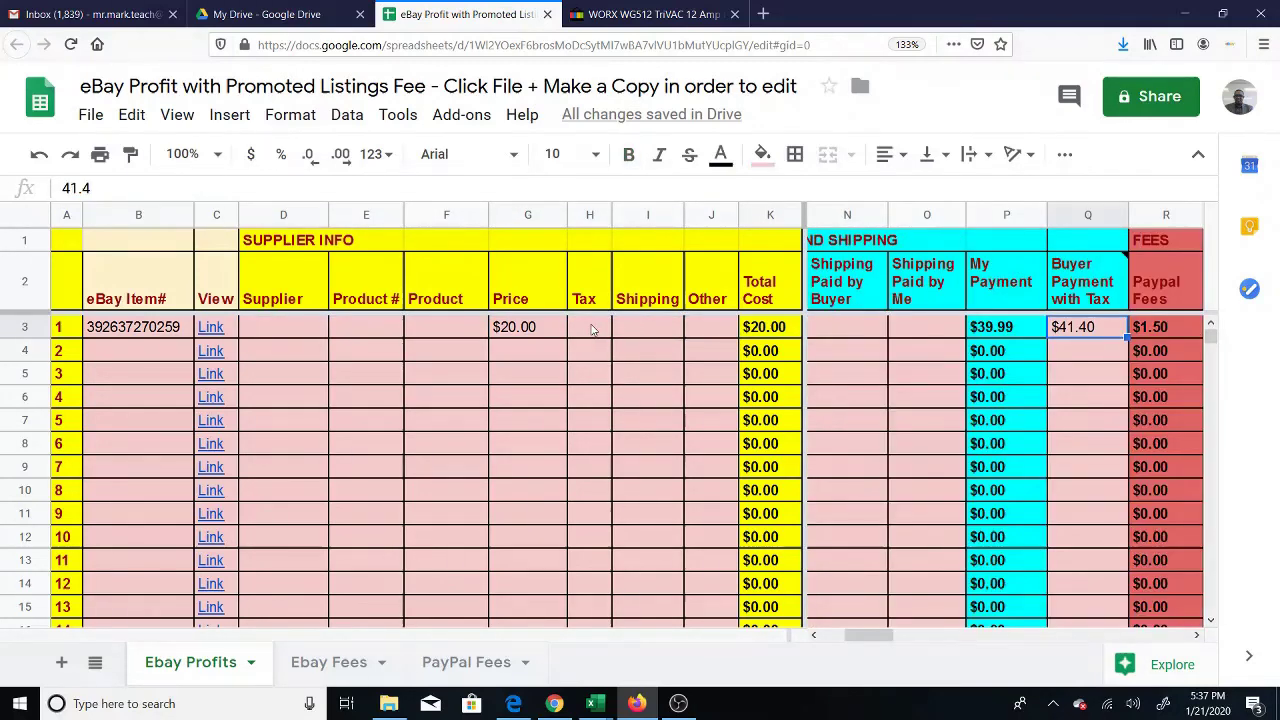
{"action": "key", "text": "Right"}
{"action": "key", "text": "Right"}
{"action": "key", "text": "Right"}
{"action": "key", "text": "Right"}
{"action": "key", "text": "Right"}
{"action": "key", "text": "Right"}
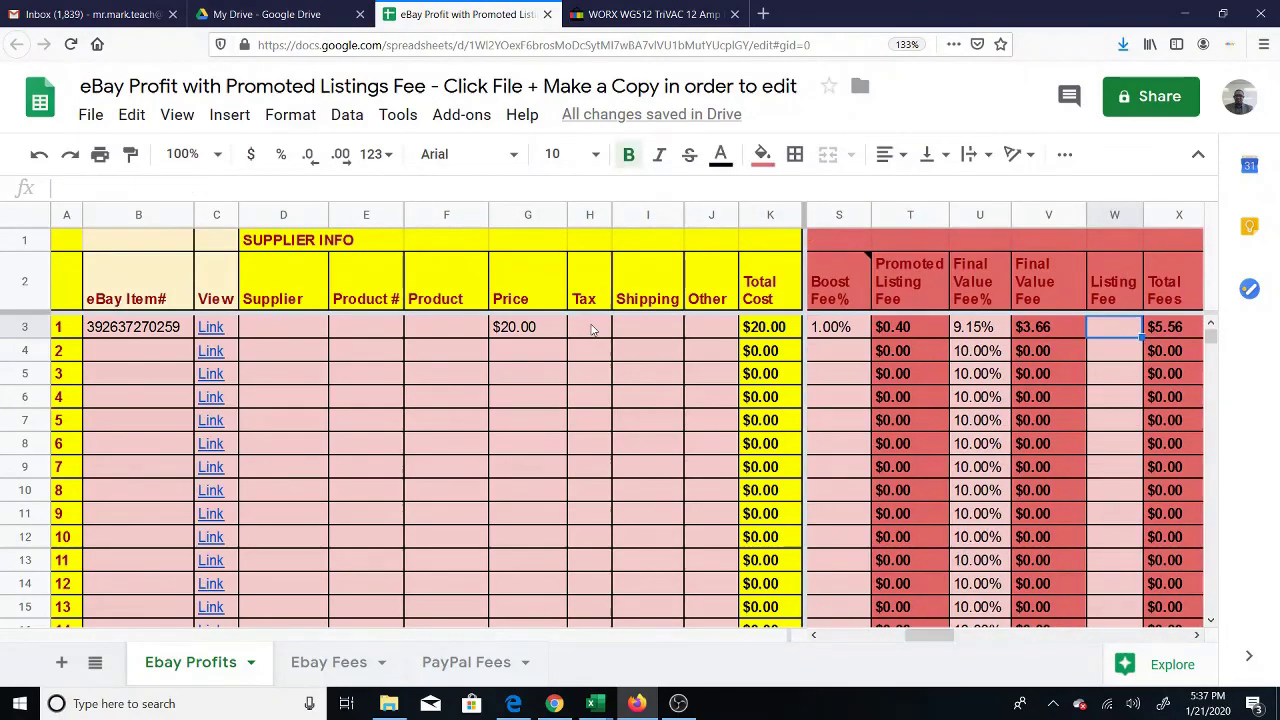
{"action": "key", "text": "Right"}
{"action": "key", "text": "Right"}
{"action": "key", "text": "Right"}
{"action": "key", "text": "Right"}
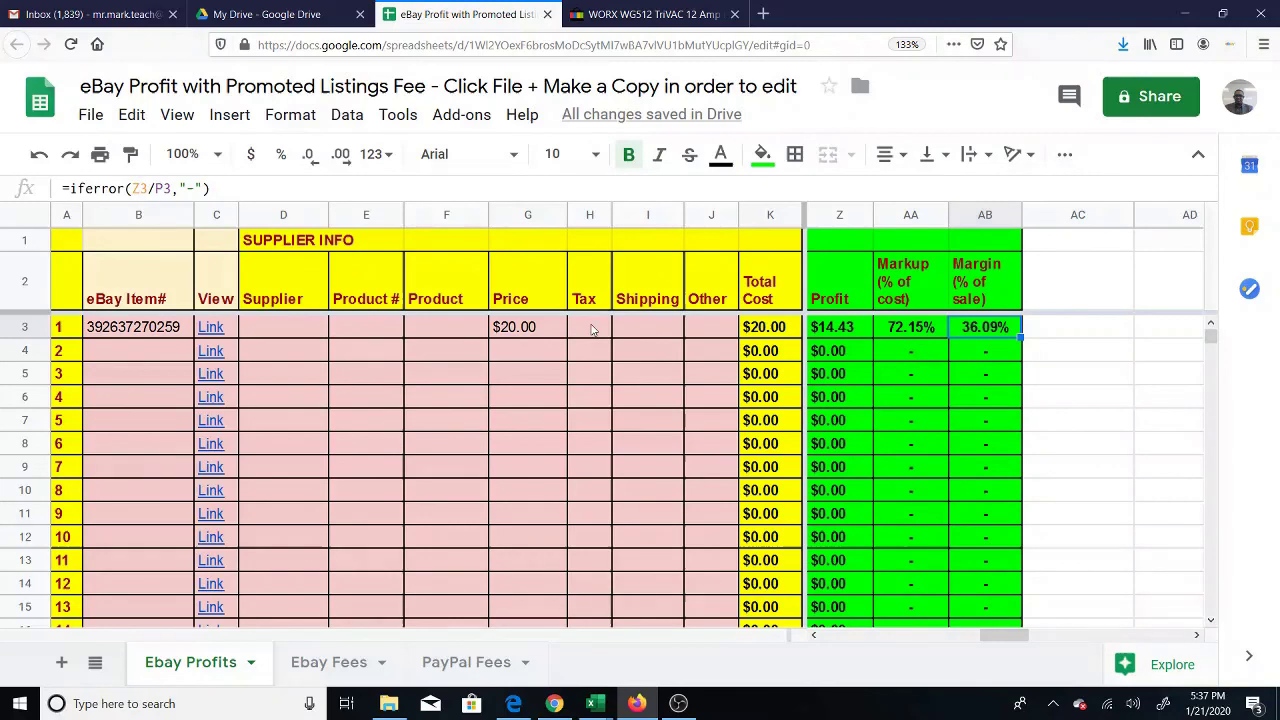
{"action": "key", "text": "Left"}
{"action": "key", "text": "Left"}
{"action": "key", "text": "Left"}
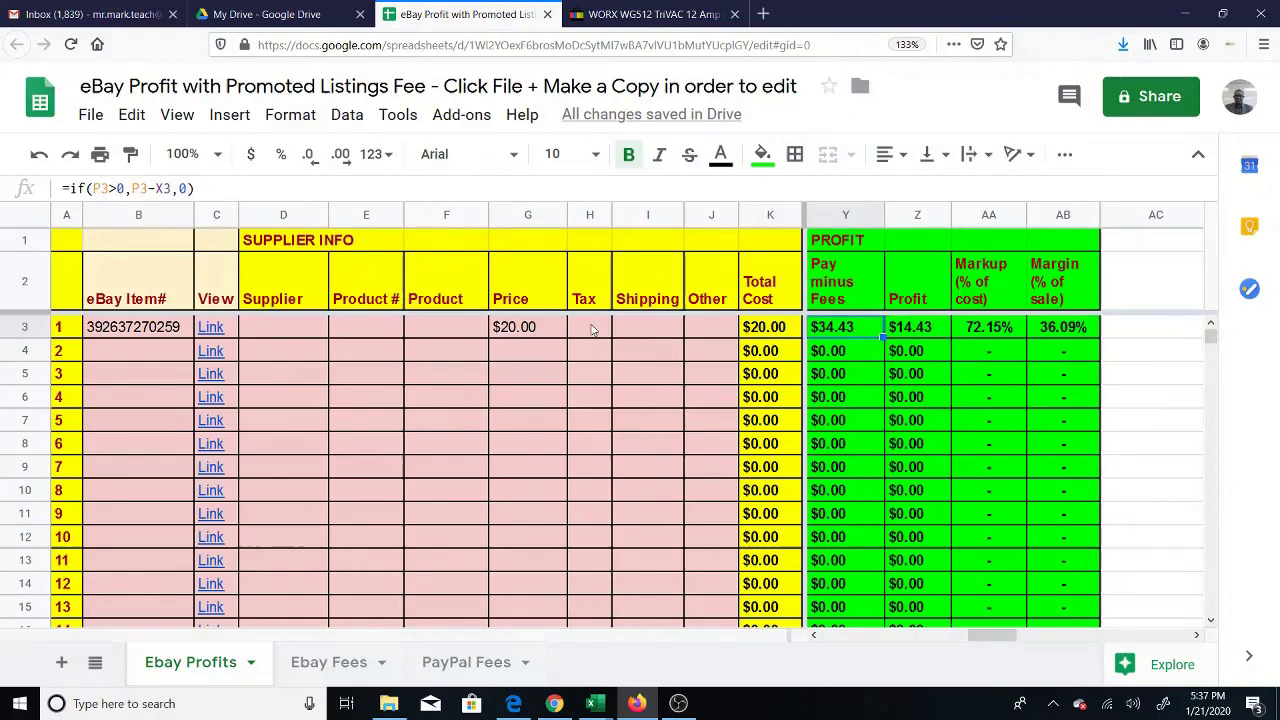
{"action": "key", "text": "Left"}
{"action": "key", "text": "Left"}
{"action": "key", "text": "Left"}
{"action": "key", "text": "Left"}
{"action": "key", "text": "Left"}
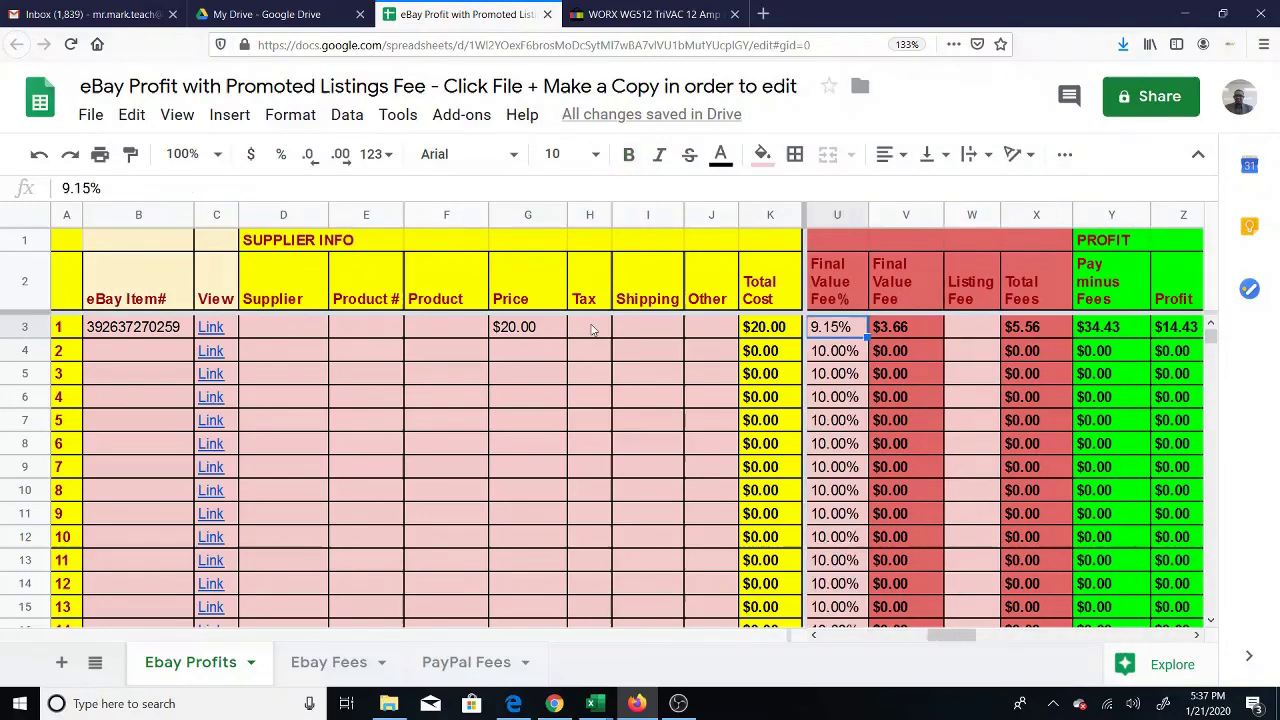
{"action": "key", "text": "Left"}
{"action": "key", "text": "Left"}
{"action": "key", "text": "Left"}
{"action": "key", "text": "Left"}
{"action": "key", "text": "Left"}
{"action": "key", "text": "Left"}
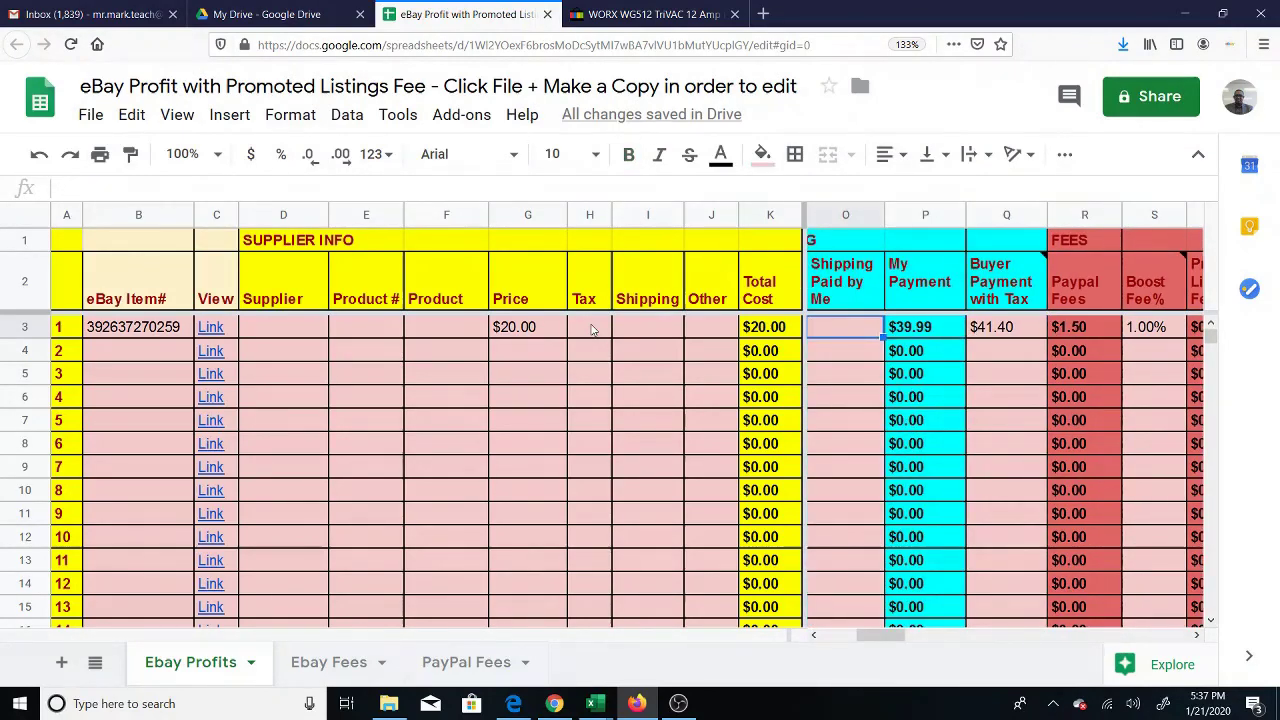
{"action": "key", "text": "Left"}
{"action": "key", "text": "Left"}
{"action": "key", "text": "Left"}
{"action": "key", "text": "Left"}
{"action": "key", "text": "Left"}
{"action": "key", "text": "Left"}
{"action": "key", "text": "Left"}
{"action": "key", "text": "Left"}
{"action": "key", "text": "Left"}
{"action": "key", "text": "Left"}
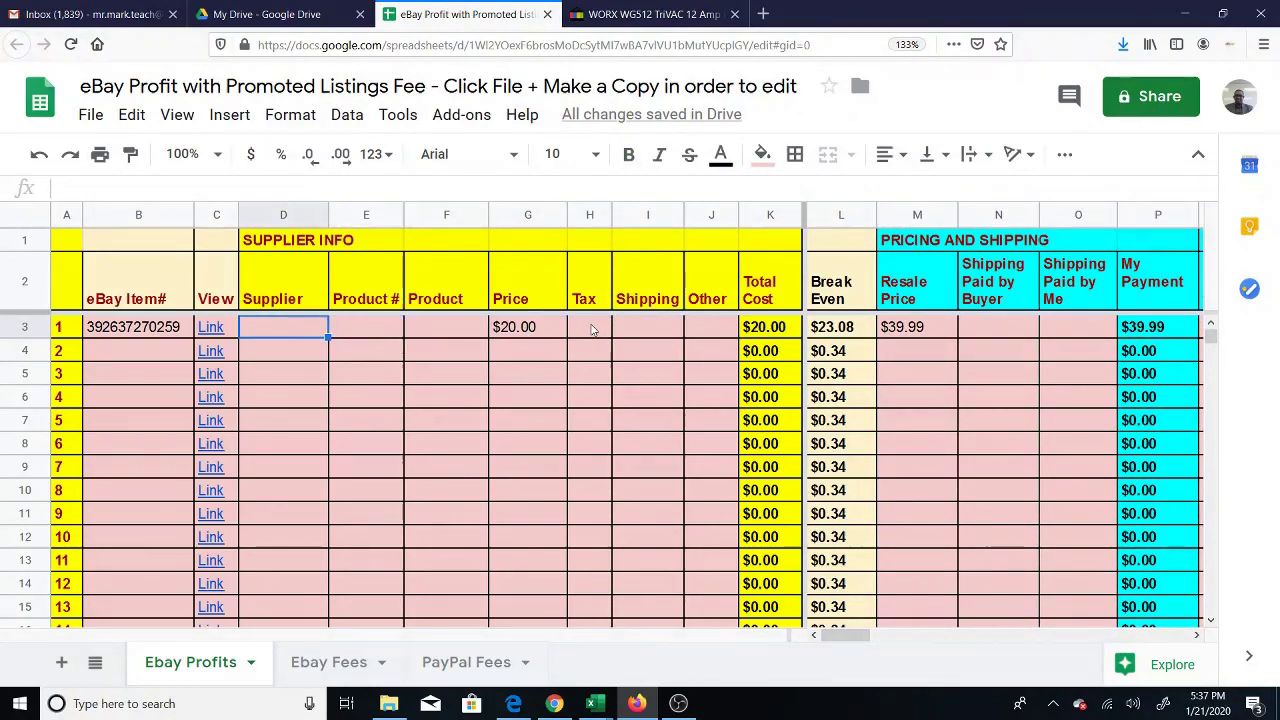
{"action": "key", "text": "Left"}
{"action": "key", "text": "Left"}
{"action": "key", "text": "Left"}
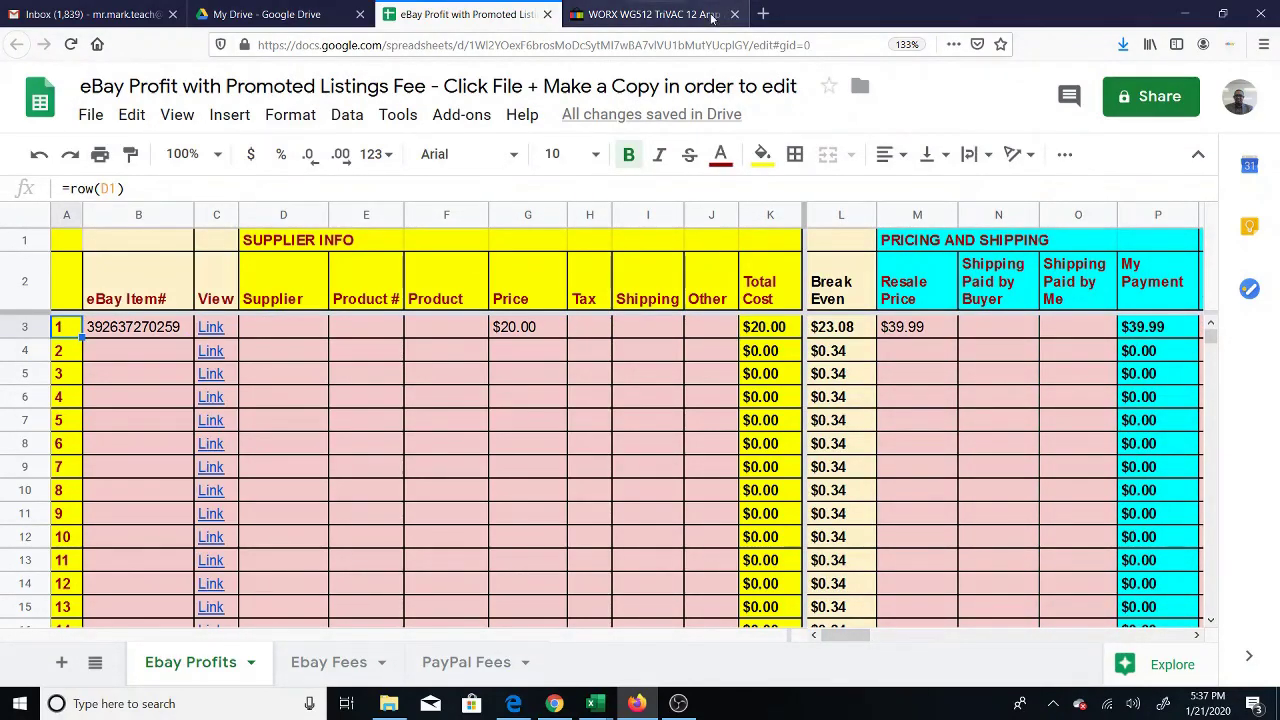